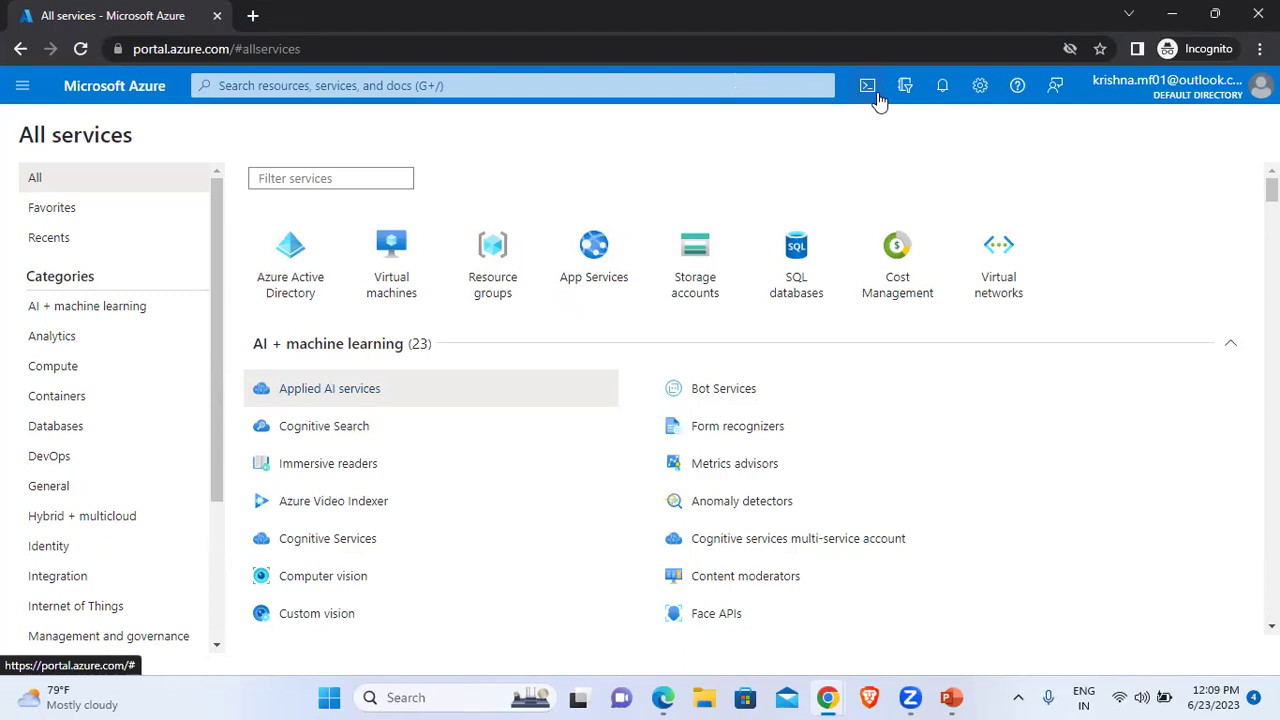
# Start a PowerShell Cloud Shell session and run the az command to list the Azure CLI commands
pyautogui.click(876, 92)
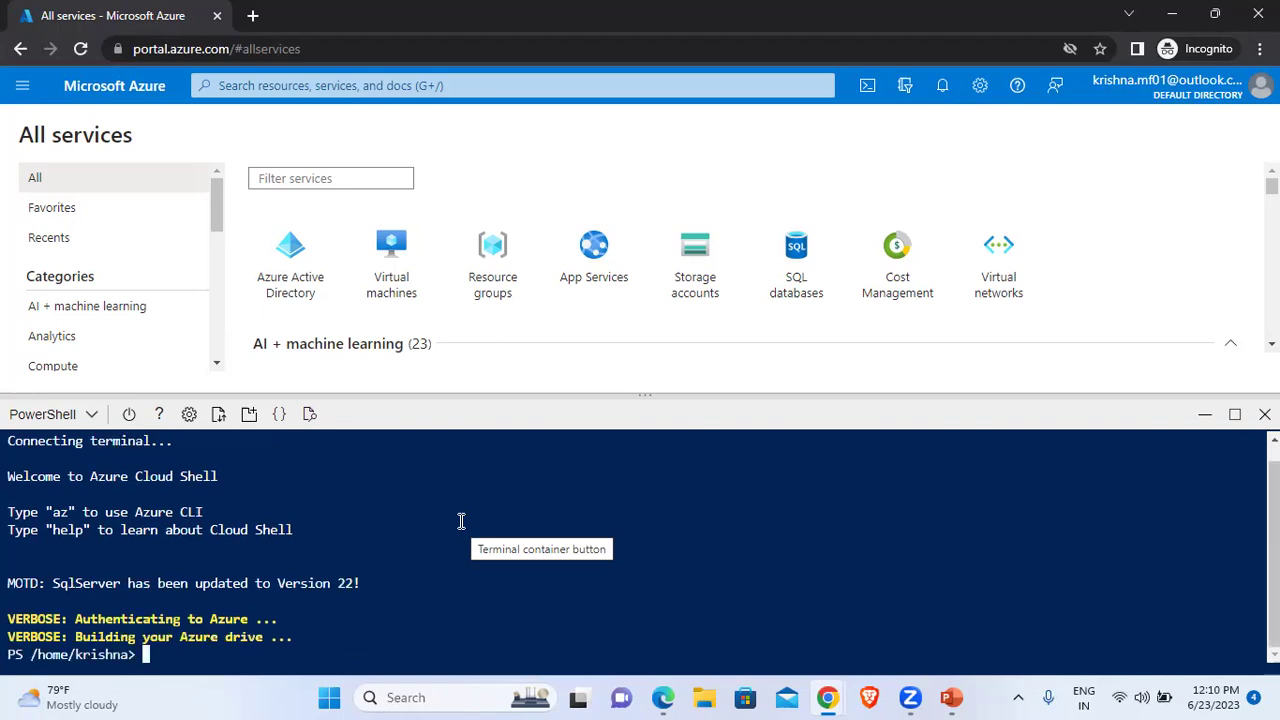
pyautogui.write('az')
pyautogui.press('Return')
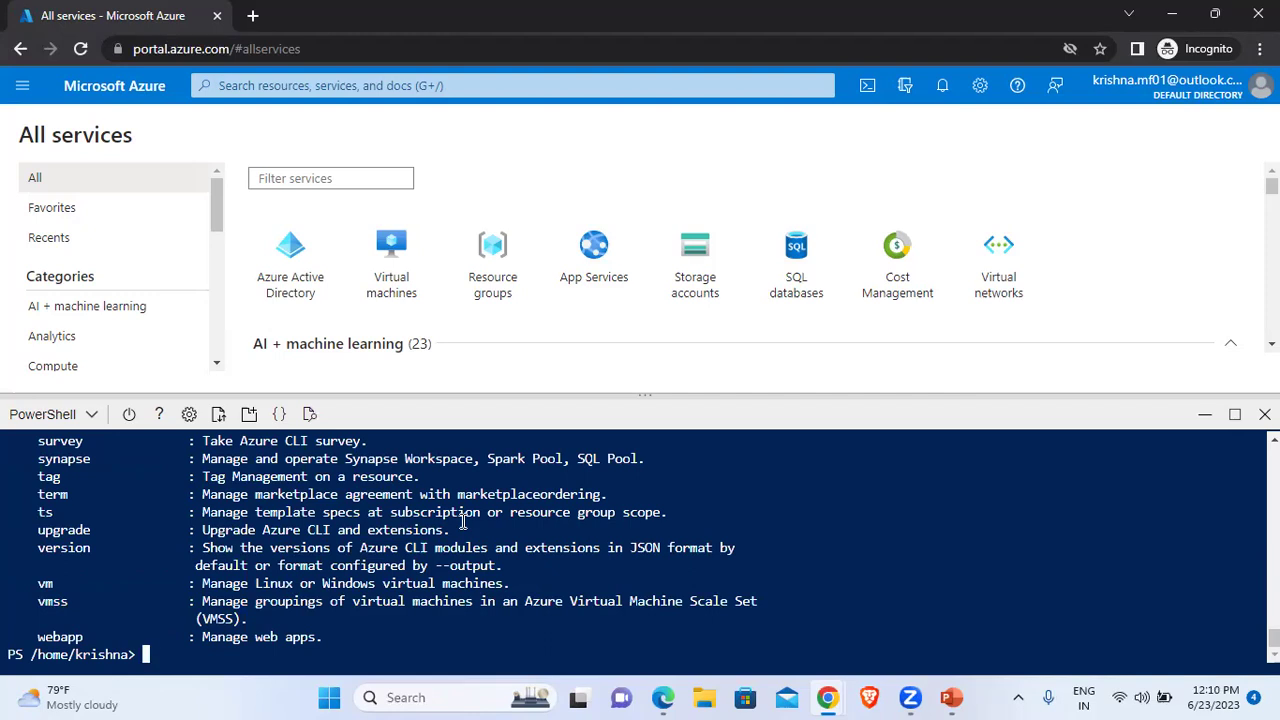
# Examine the Azure CLI command list from its beginning to its end, and close Cloud Shell
pyautogui.scroll(8, 489, 543)
pyautogui.scroll(20, 441, 566)
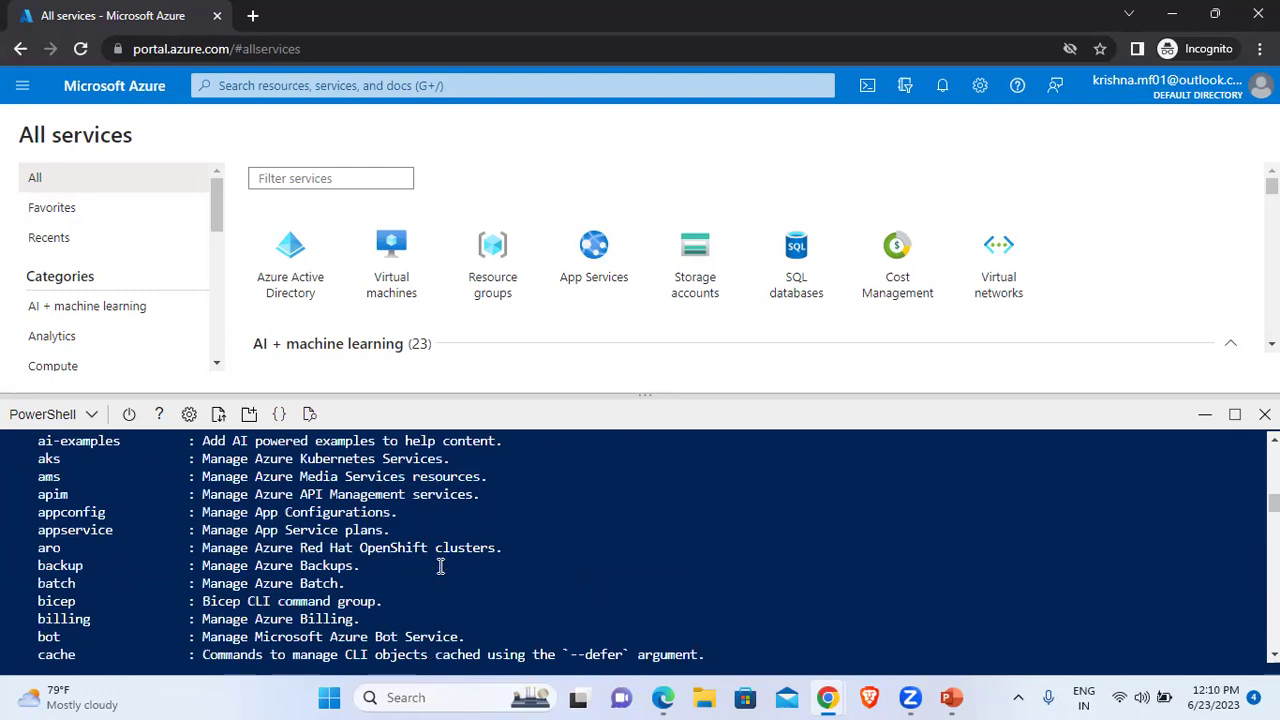
pyautogui.scroll(10, 440, 566)
pyautogui.scroll(2, 440, 566)
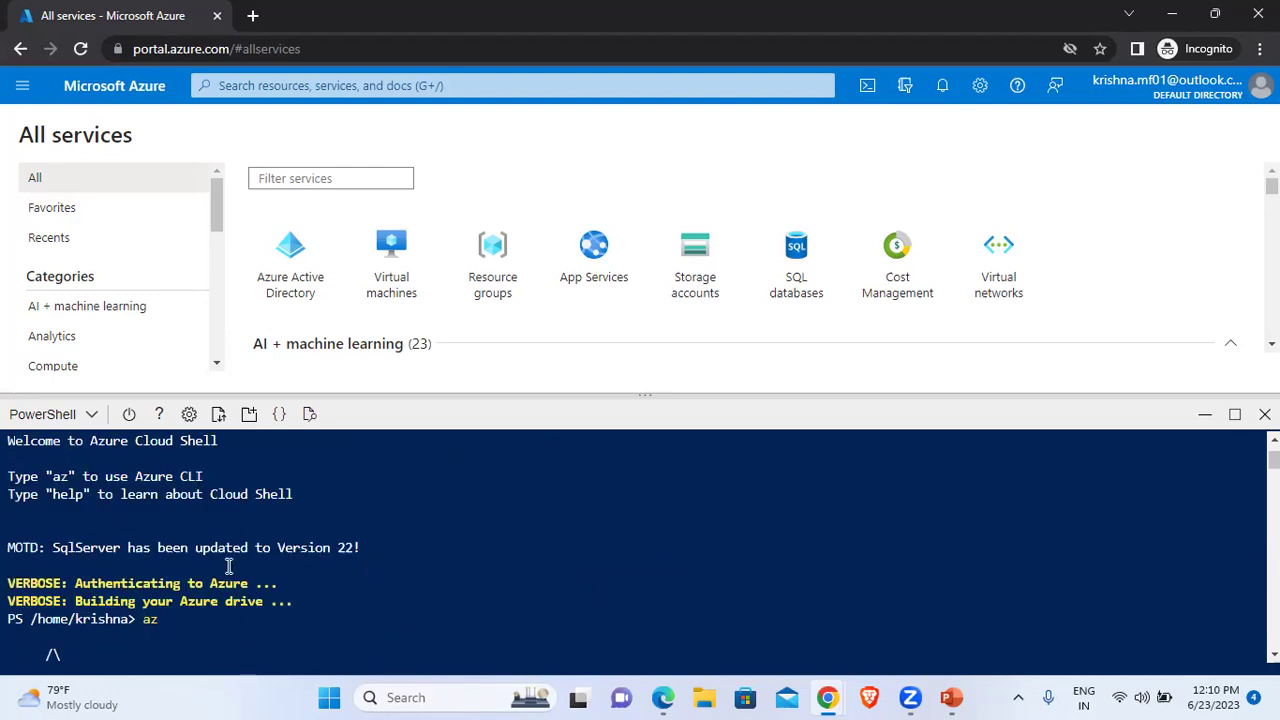
pyautogui.scroll(1, 206, 503)
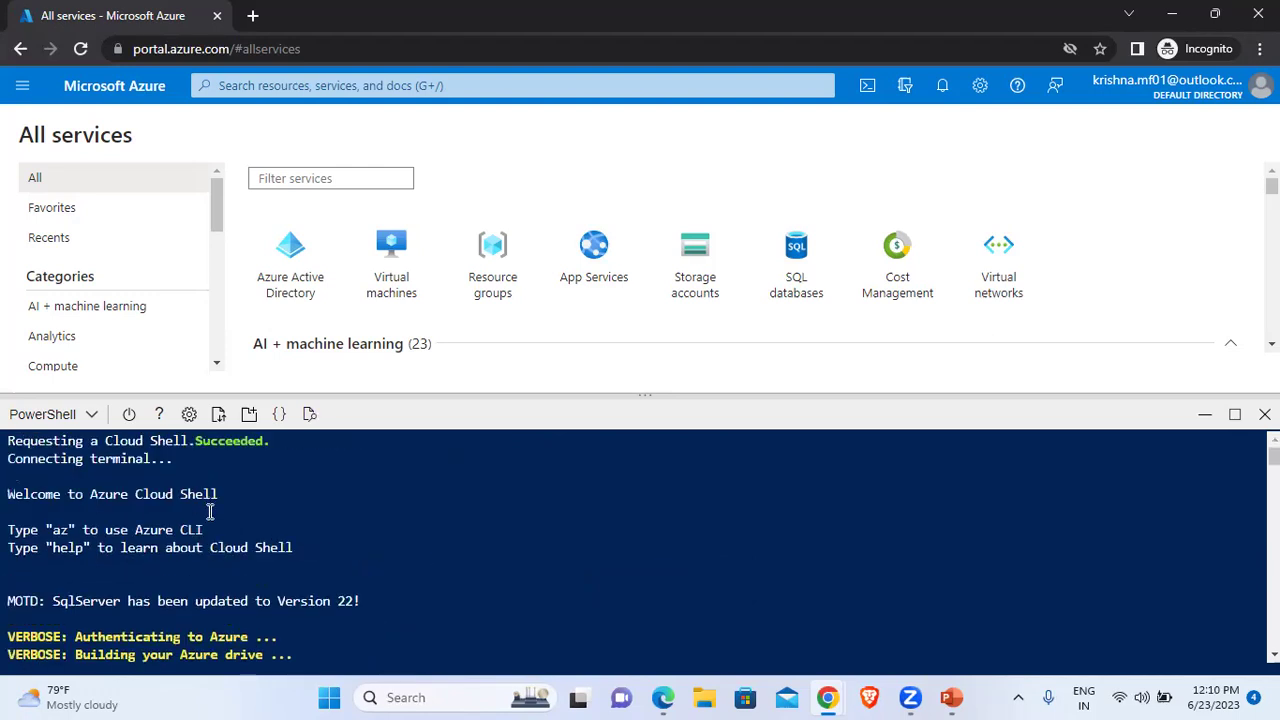
pyautogui.scroll(-10, 149, 623)
pyautogui.scroll(-20, 125, 605)
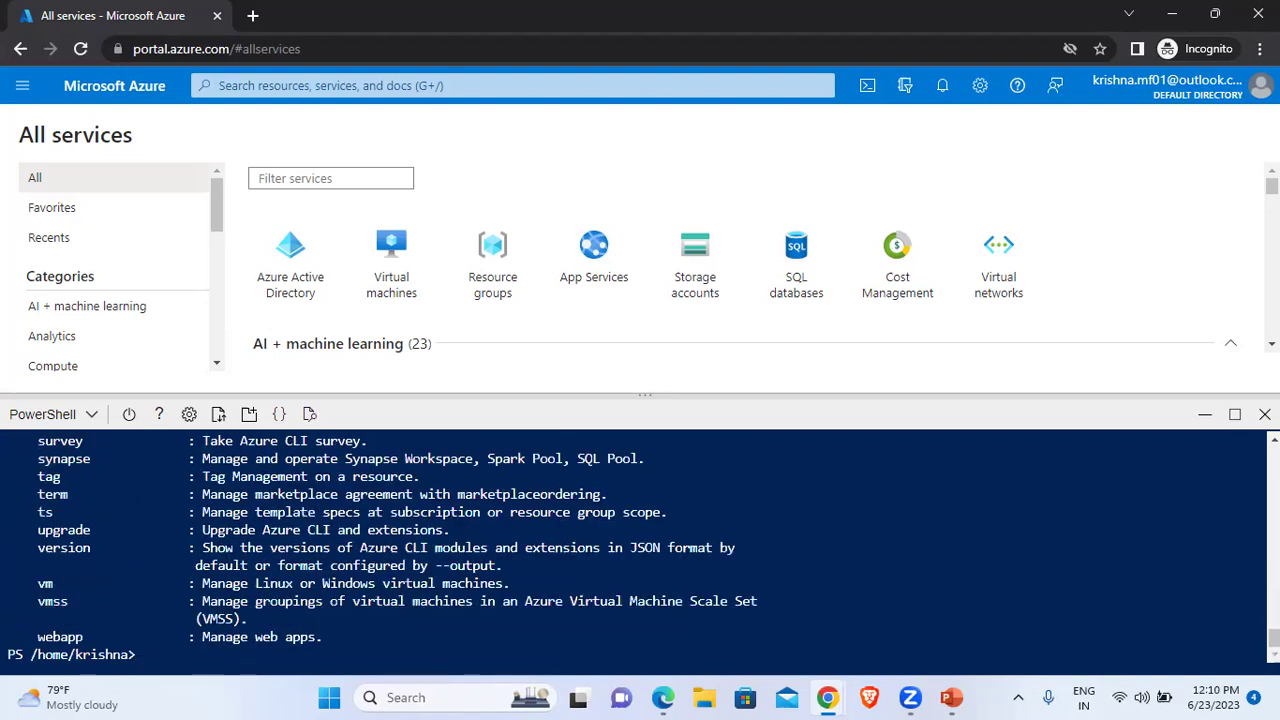
pyautogui.click(1265, 413)
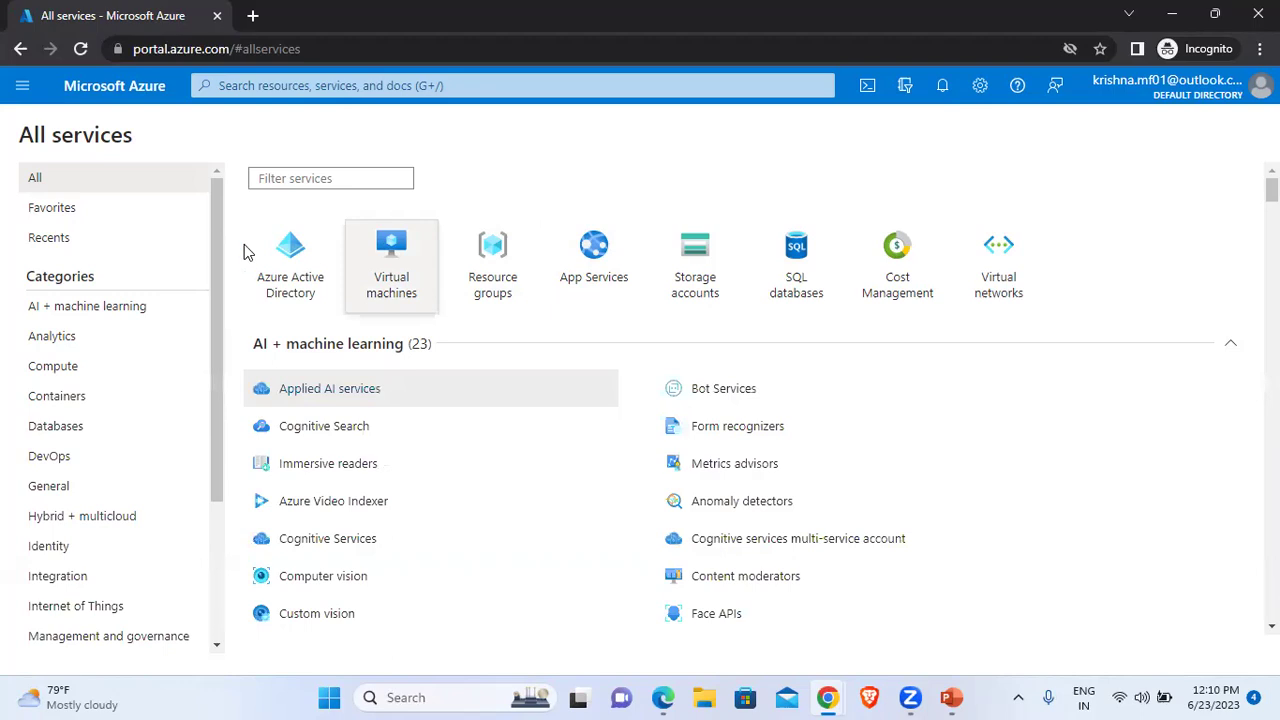
# Return to the portal home page and review its Resources, Navigate and Tools sections
pyautogui.click(78, 88)
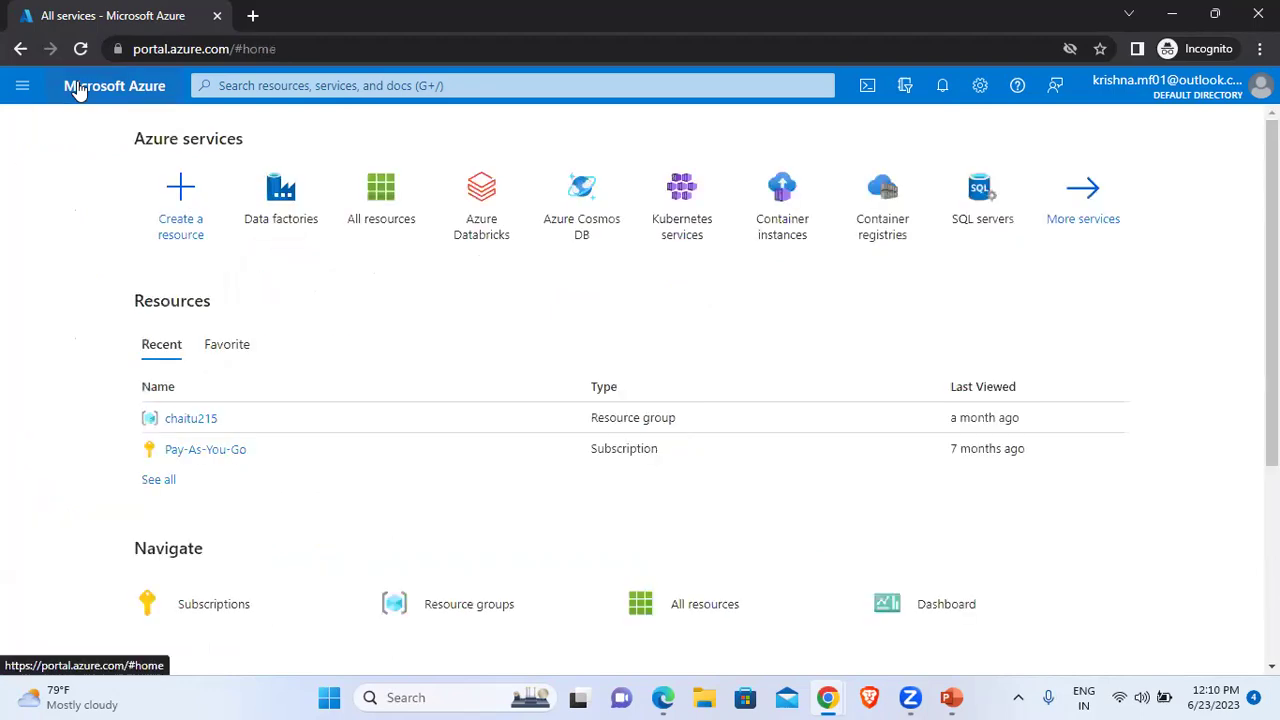
pyautogui.scroll(-1, 58, 336)
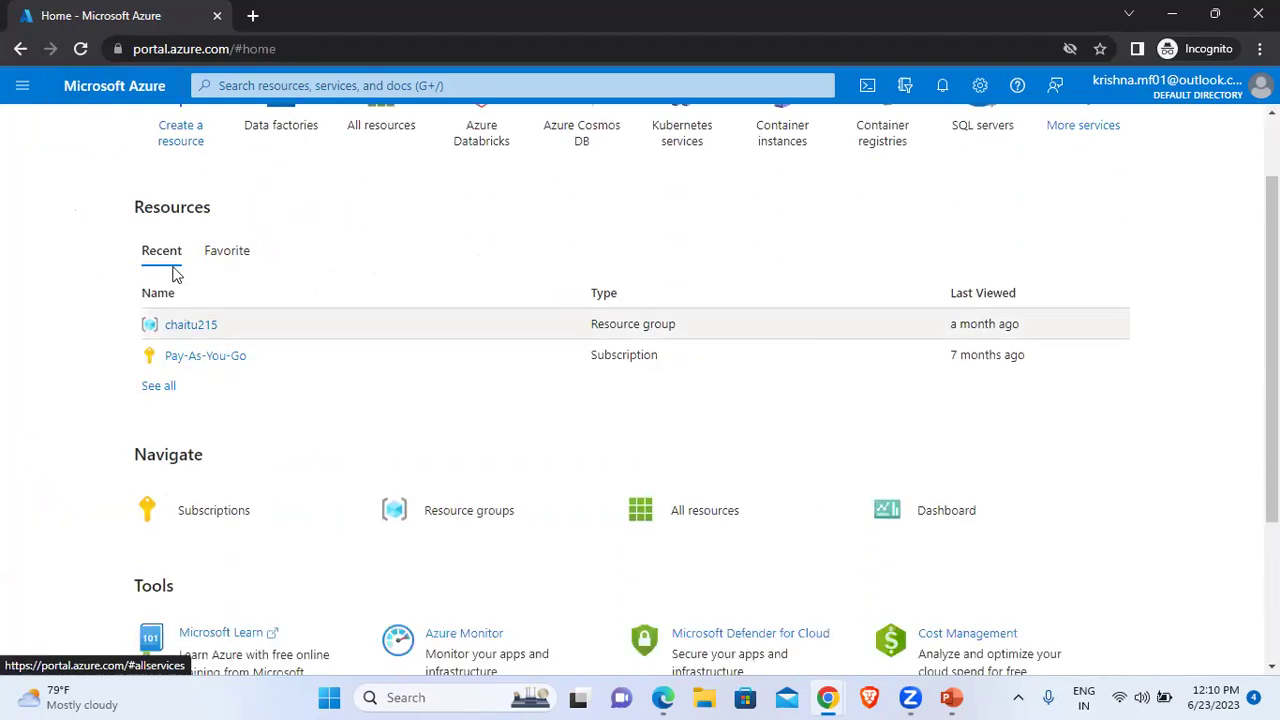
pyautogui.scroll(1, 257, 364)
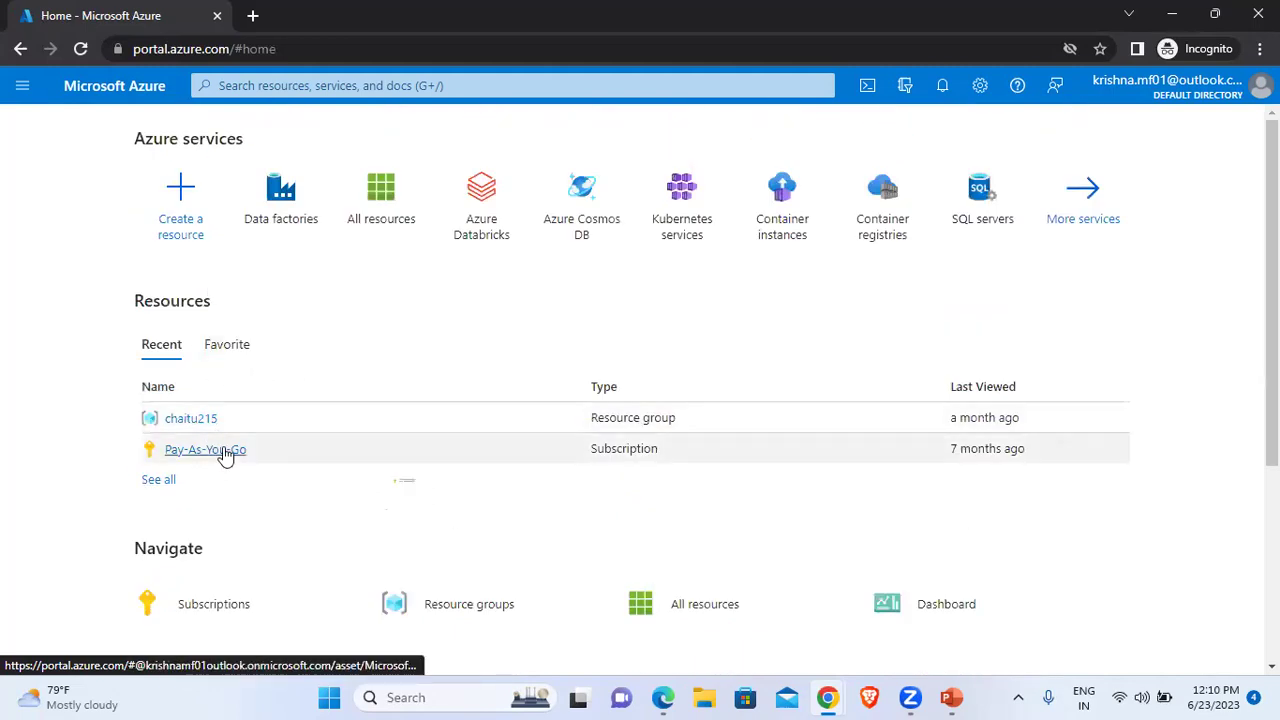
pyautogui.moveTo(226, 455)
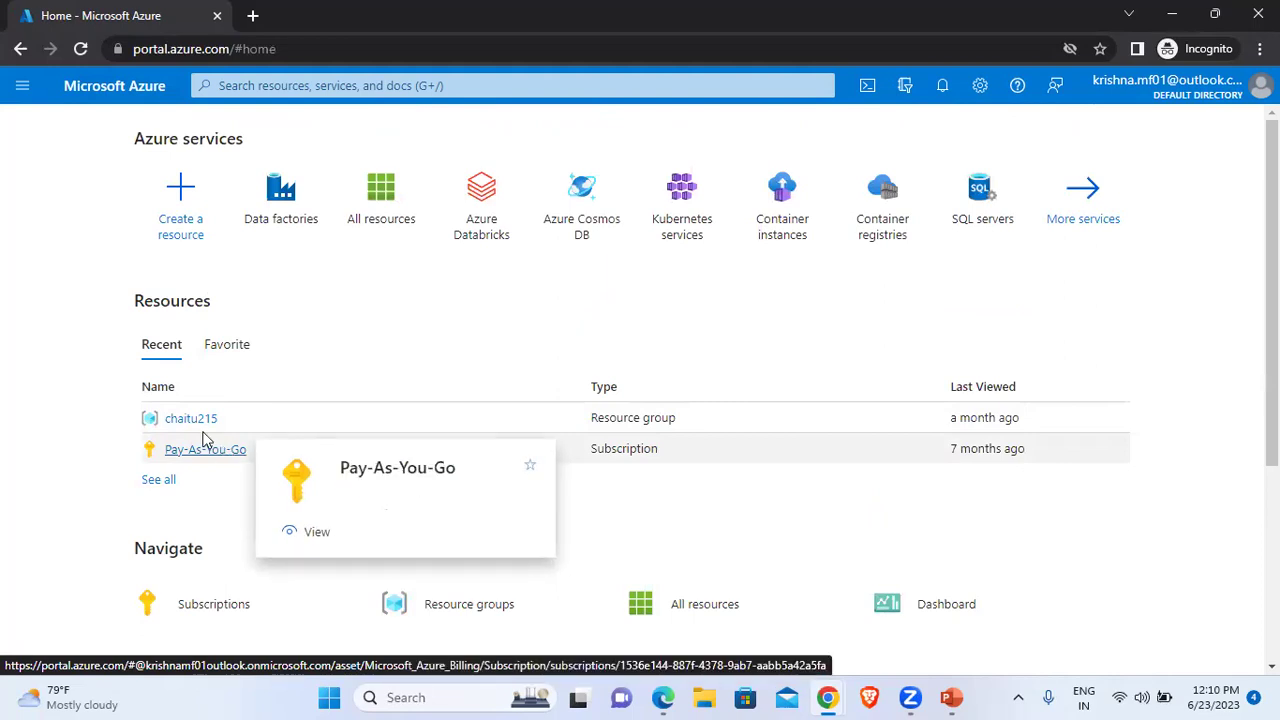
pyautogui.moveTo(180, 418)
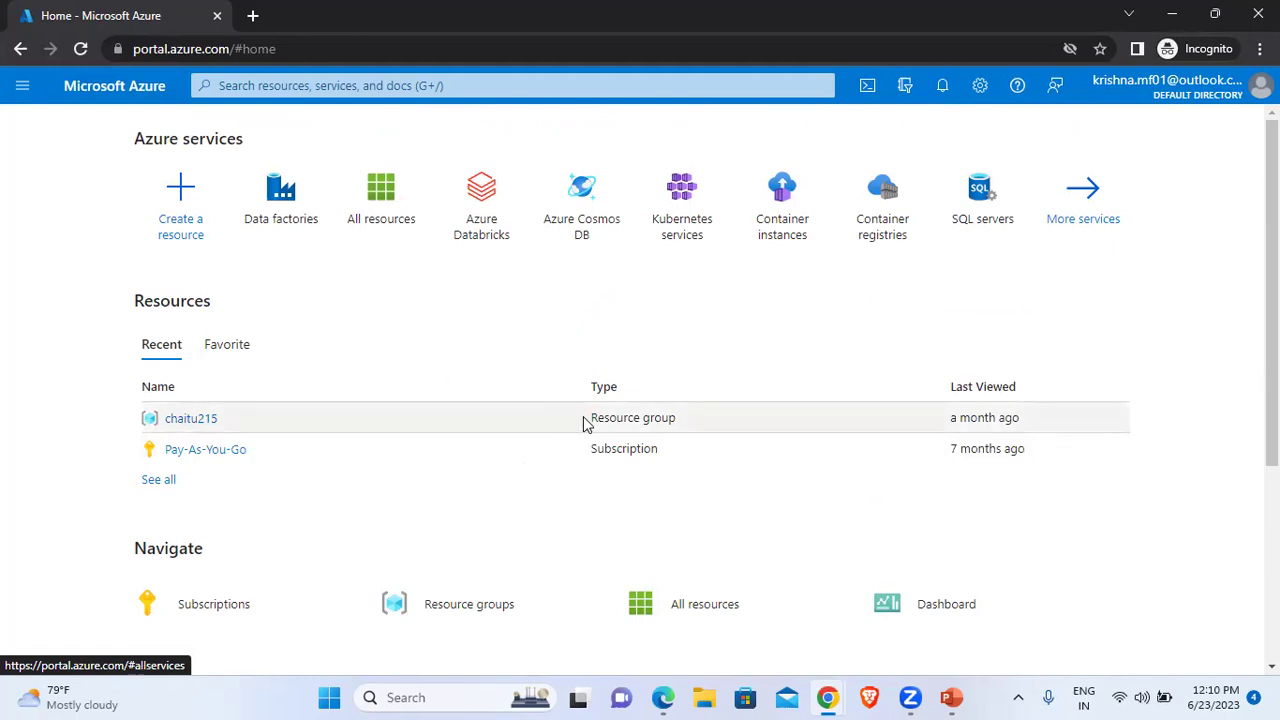
pyautogui.scroll(-2, 461, 377)
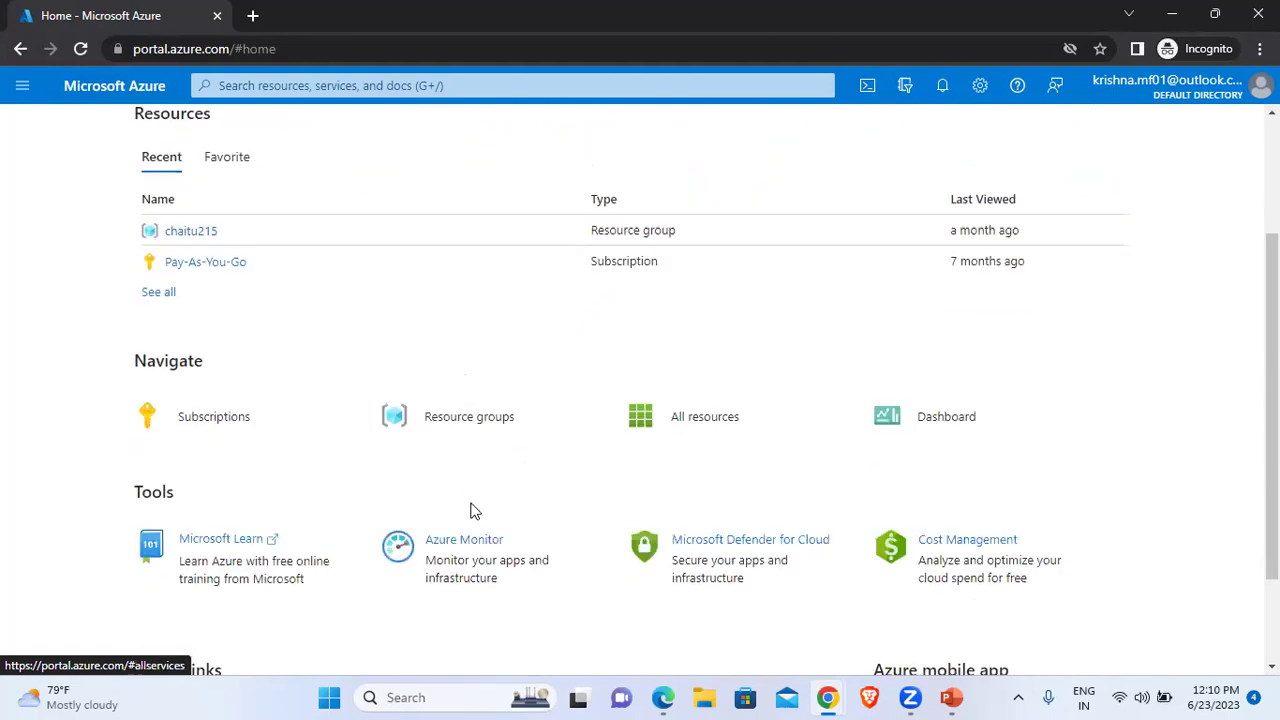
pyautogui.scroll(-1, 514, 500)
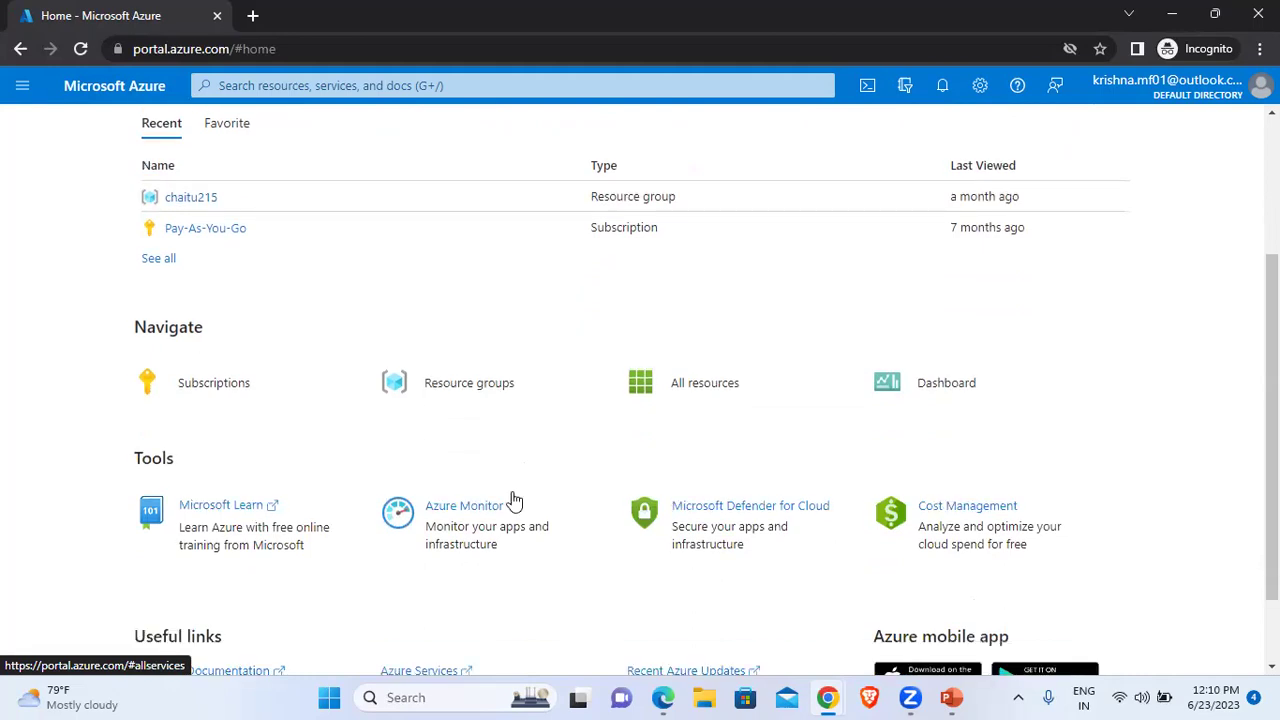
pyautogui.moveTo(469, 514)
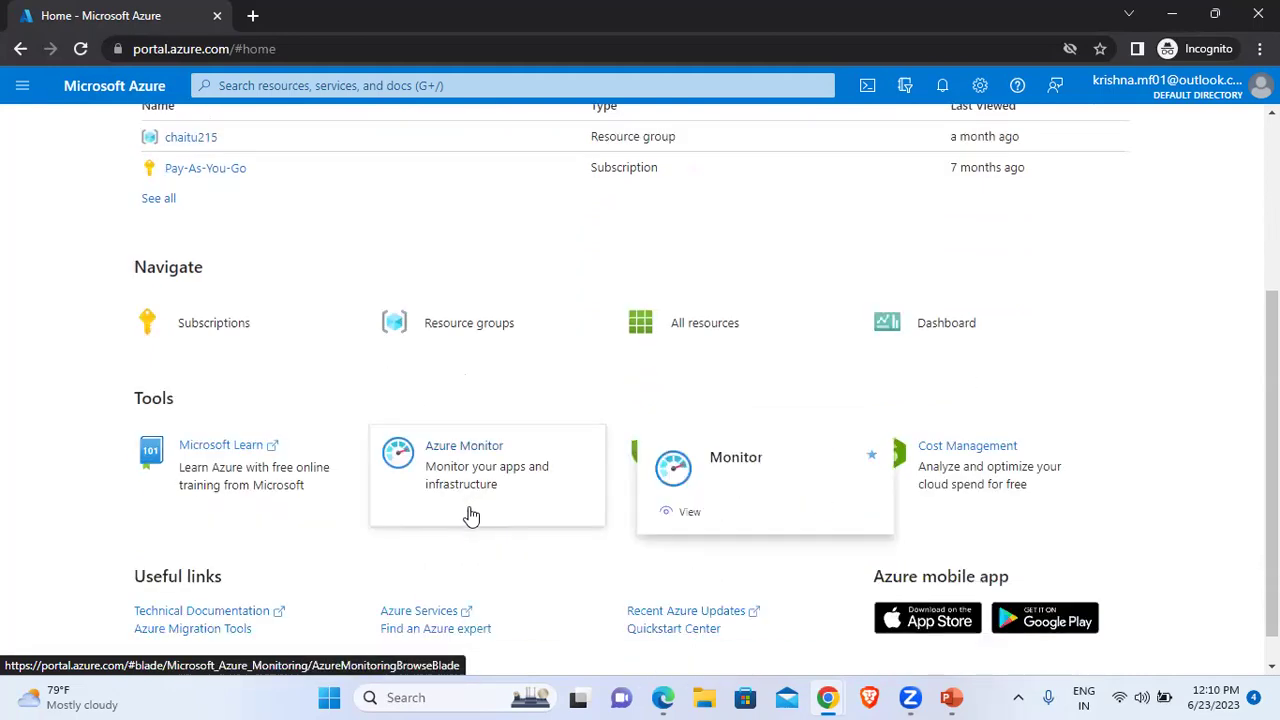
pyautogui.scroll(3, 380, 437)
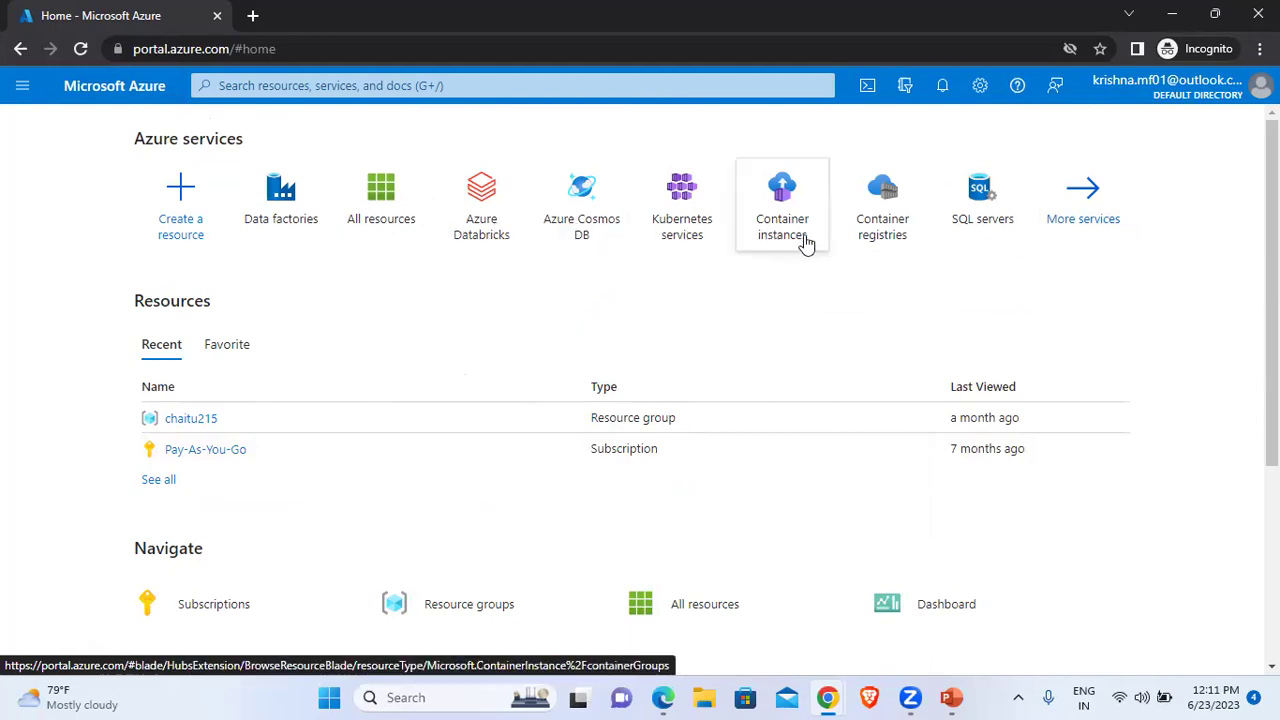
# Open the Kubernetes services page from the Azure services on the home page
pyautogui.moveTo(808, 252)
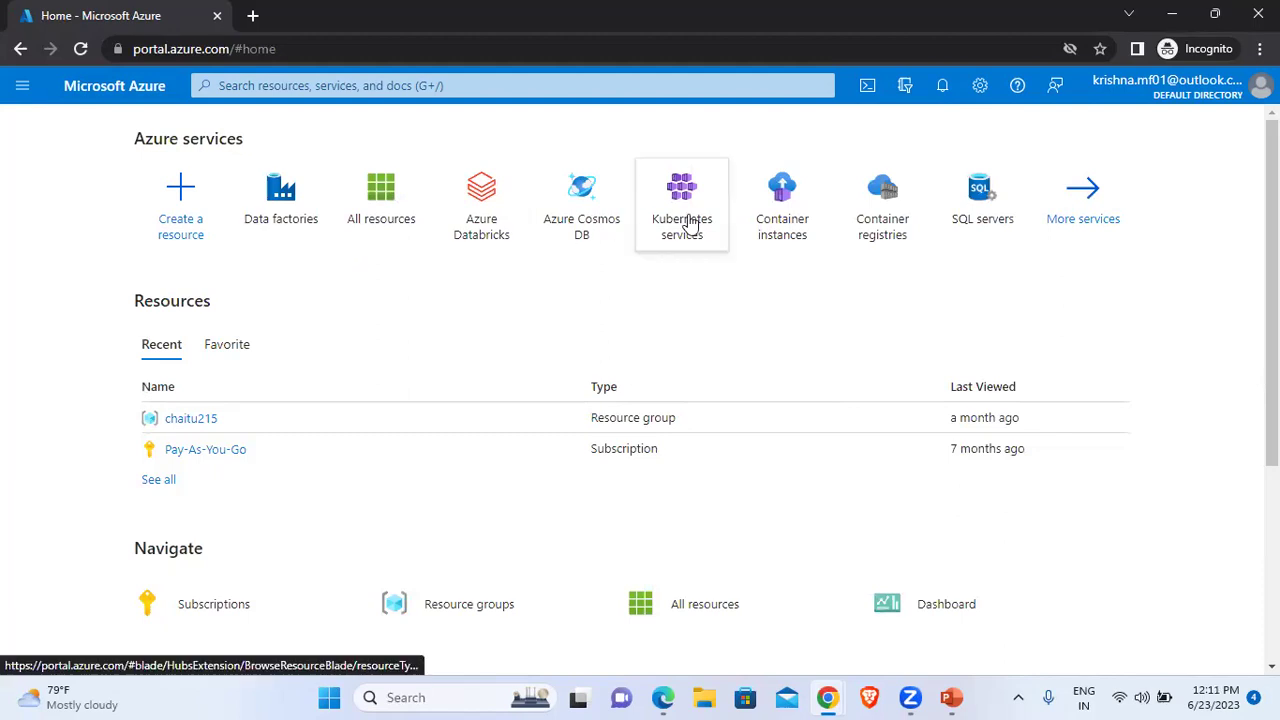
pyautogui.moveTo(690, 226)
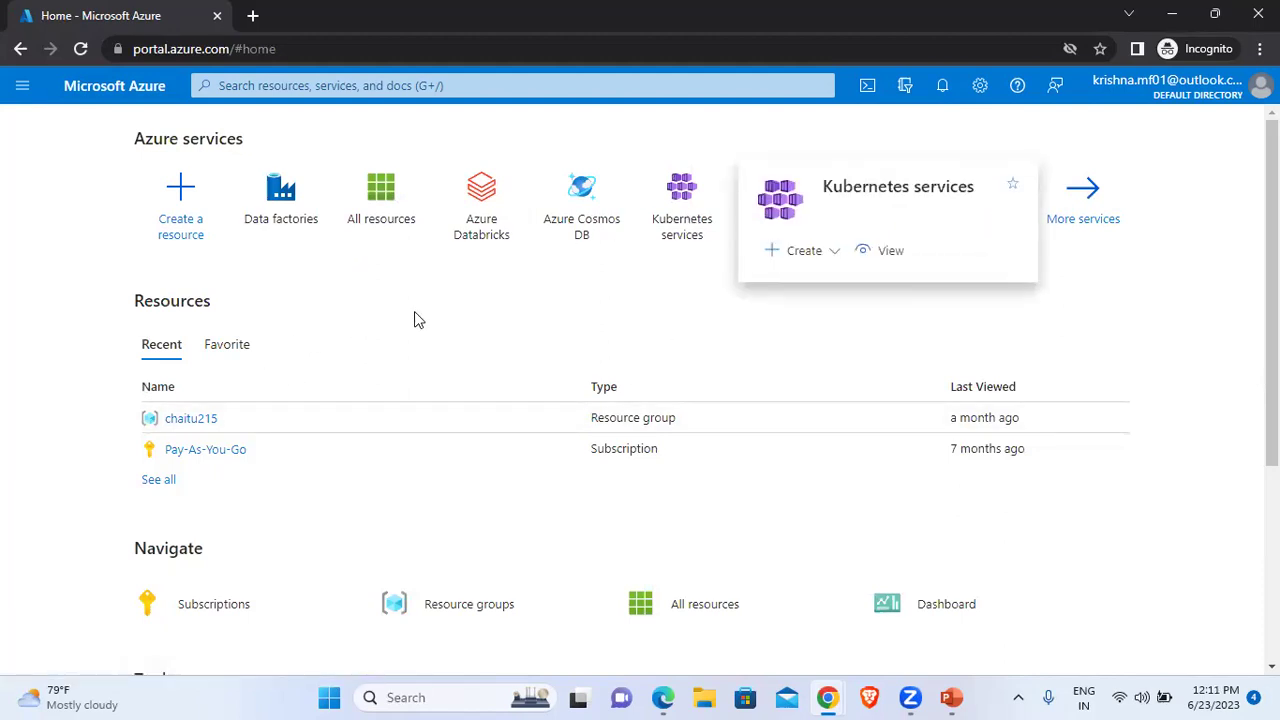
pyautogui.click(684, 226)
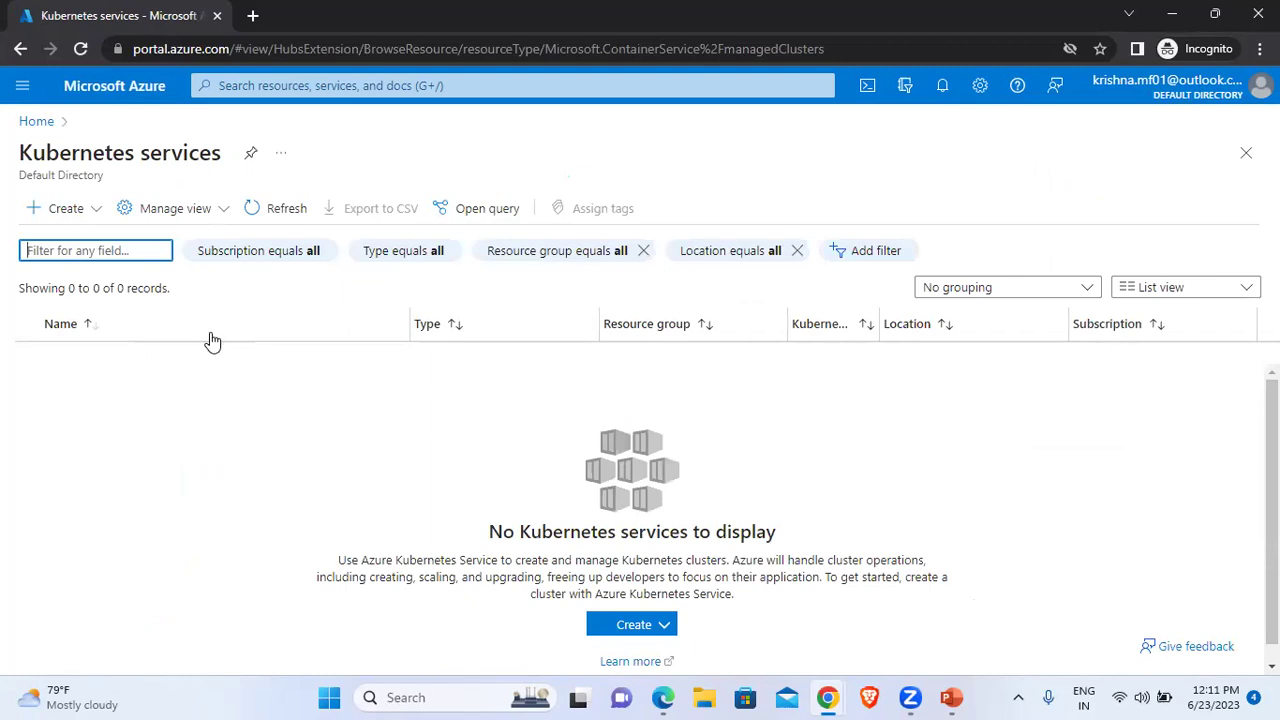
pyautogui.click(97, 216)
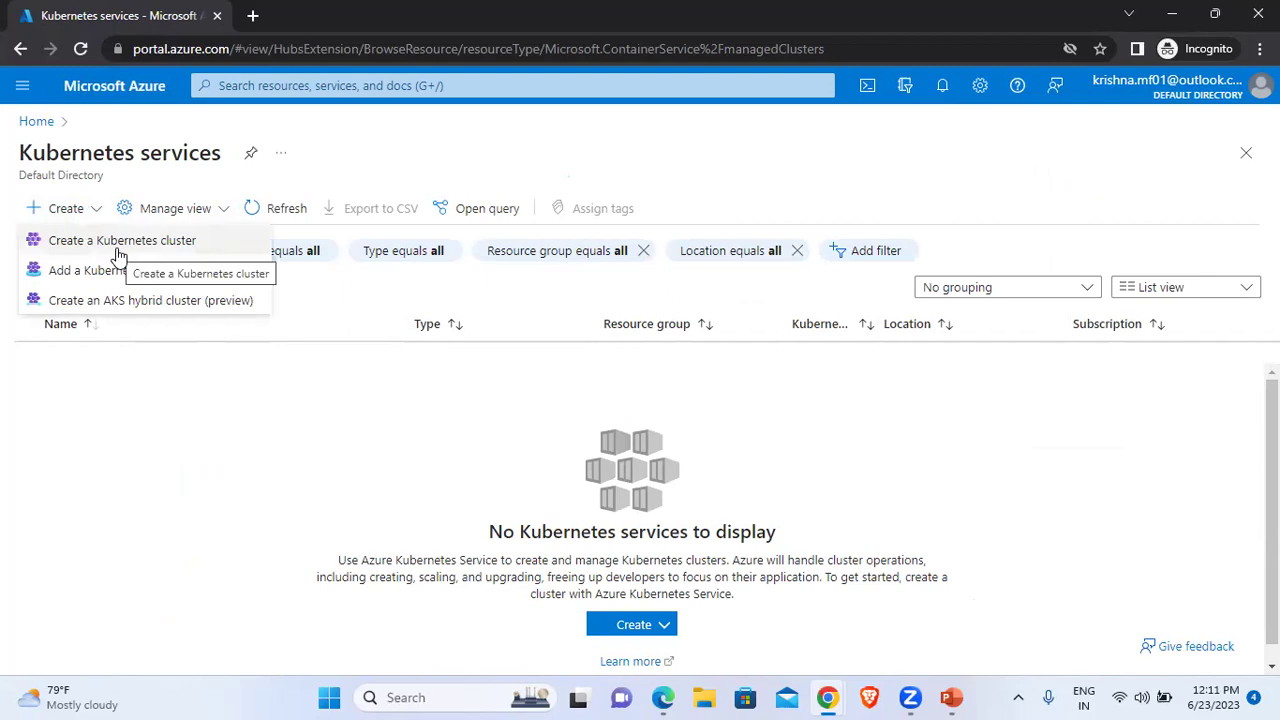
pyautogui.click(66, 430)
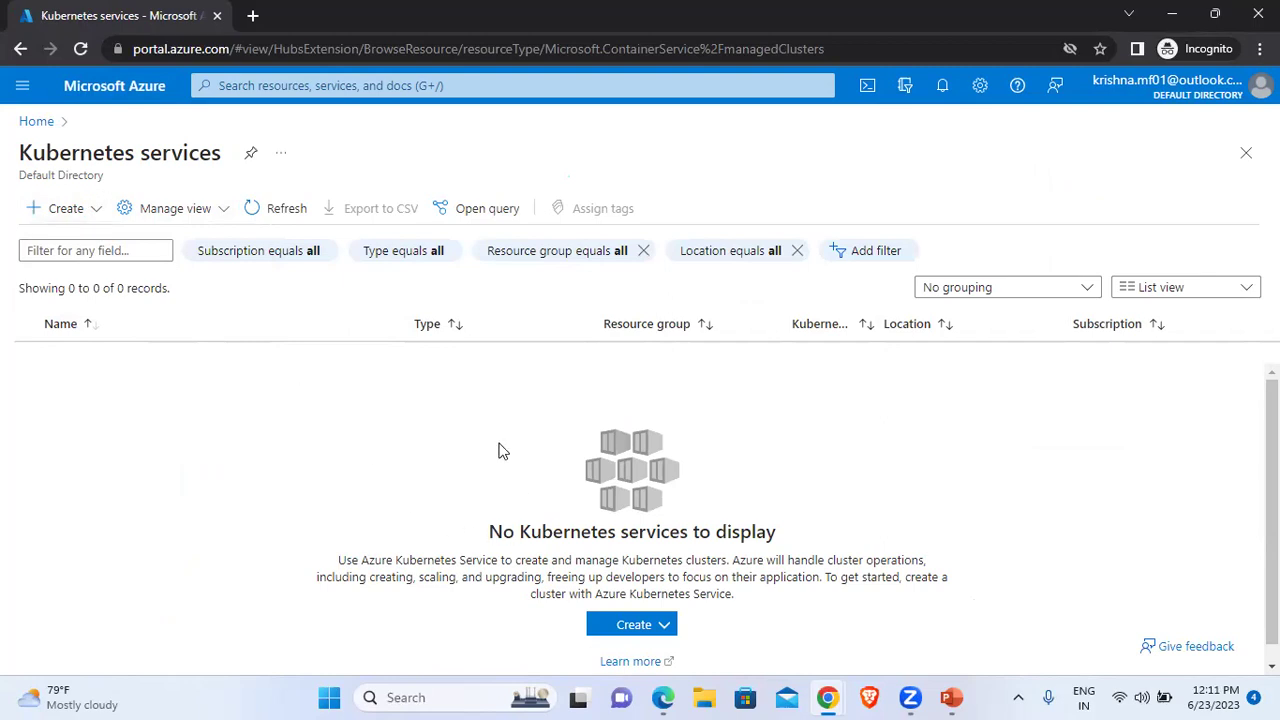
pyautogui.scroll(-1, 666, 603)
pyautogui.click(643, 609)
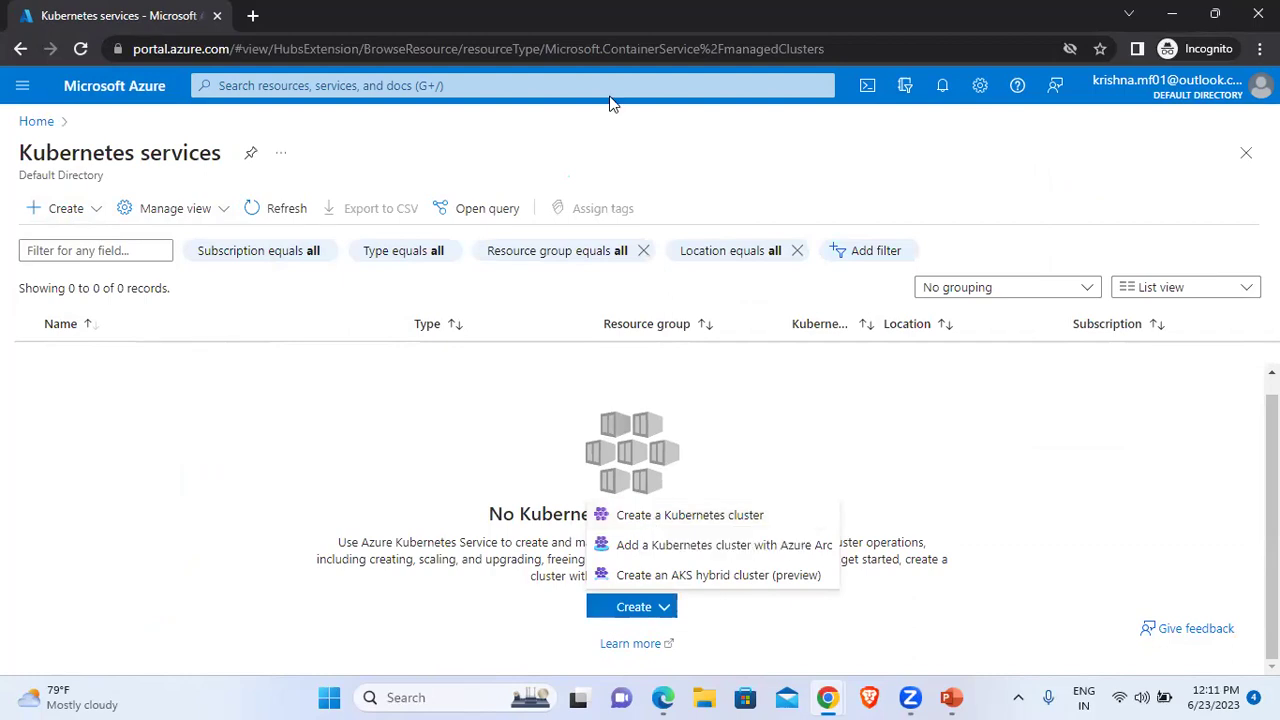
pyautogui.click(645, 530)
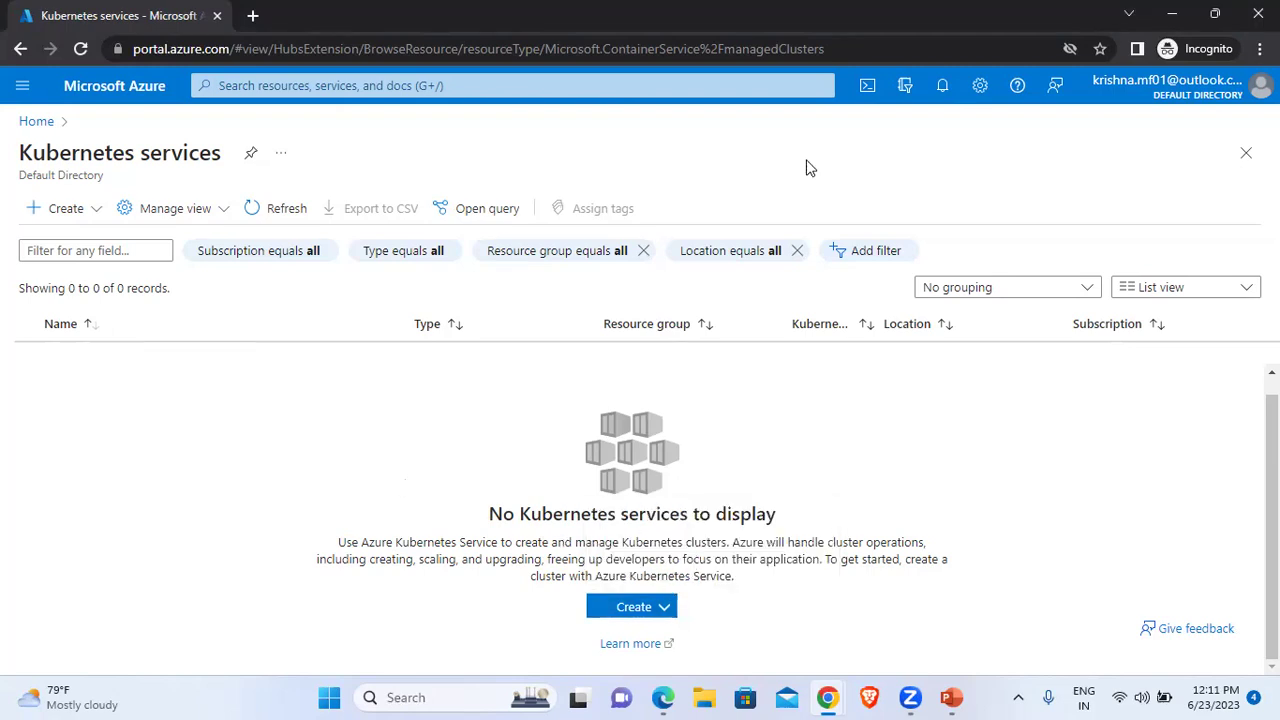
# Start creating a Kubernetes cluster and review the subscriptions available for it in the project details
pyautogui.click(646, 609)
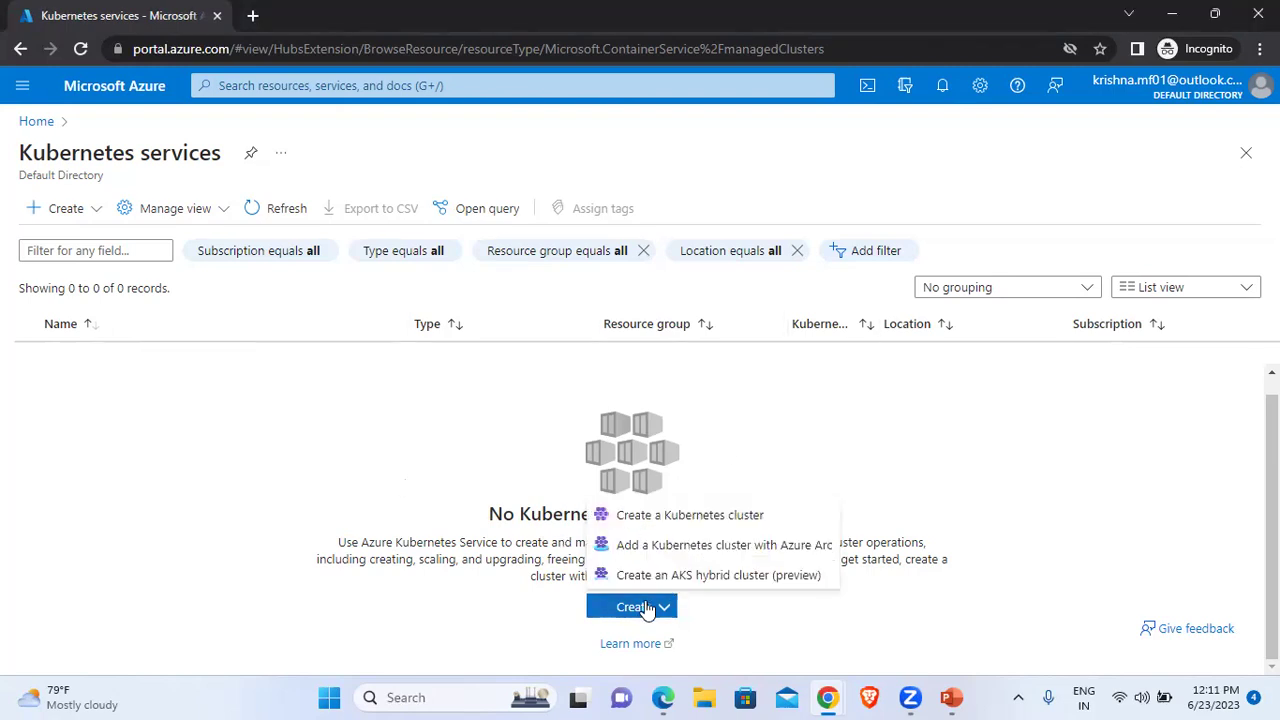
pyautogui.click(645, 520)
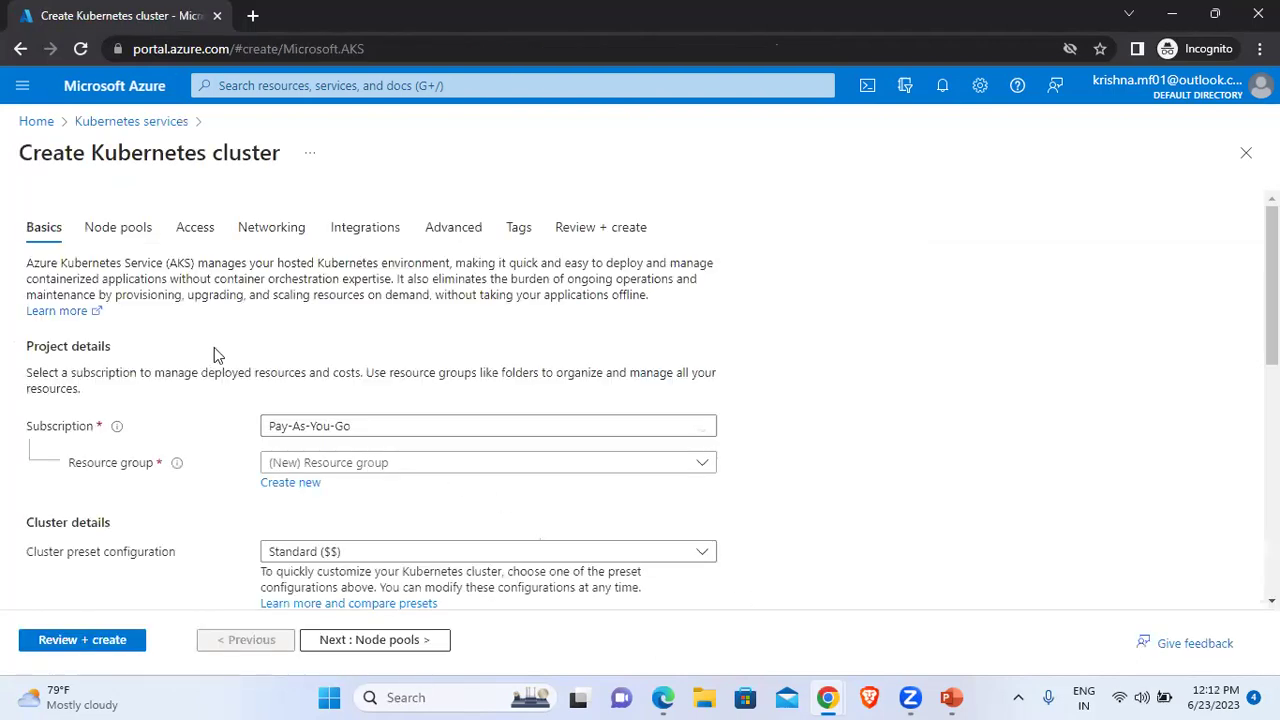
pyautogui.scroll(-1, 210, 348)
pyautogui.scroll(-1, 210, 350)
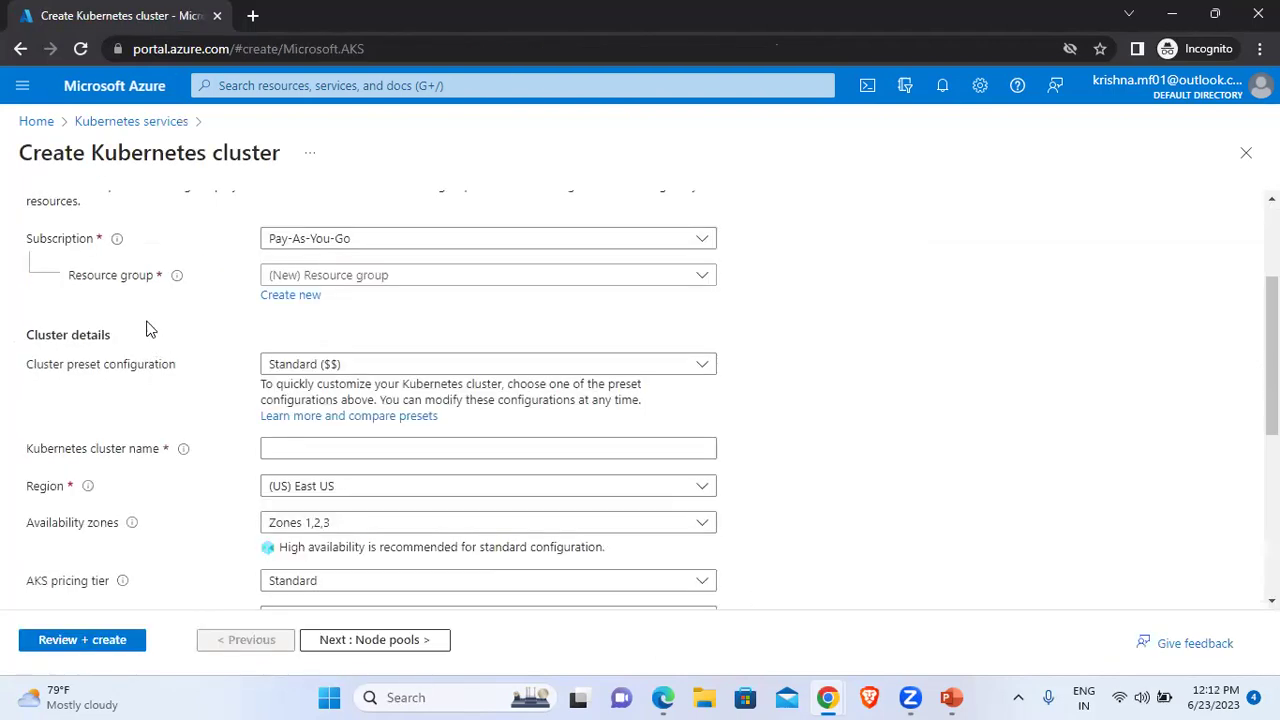
pyautogui.click(480, 238)
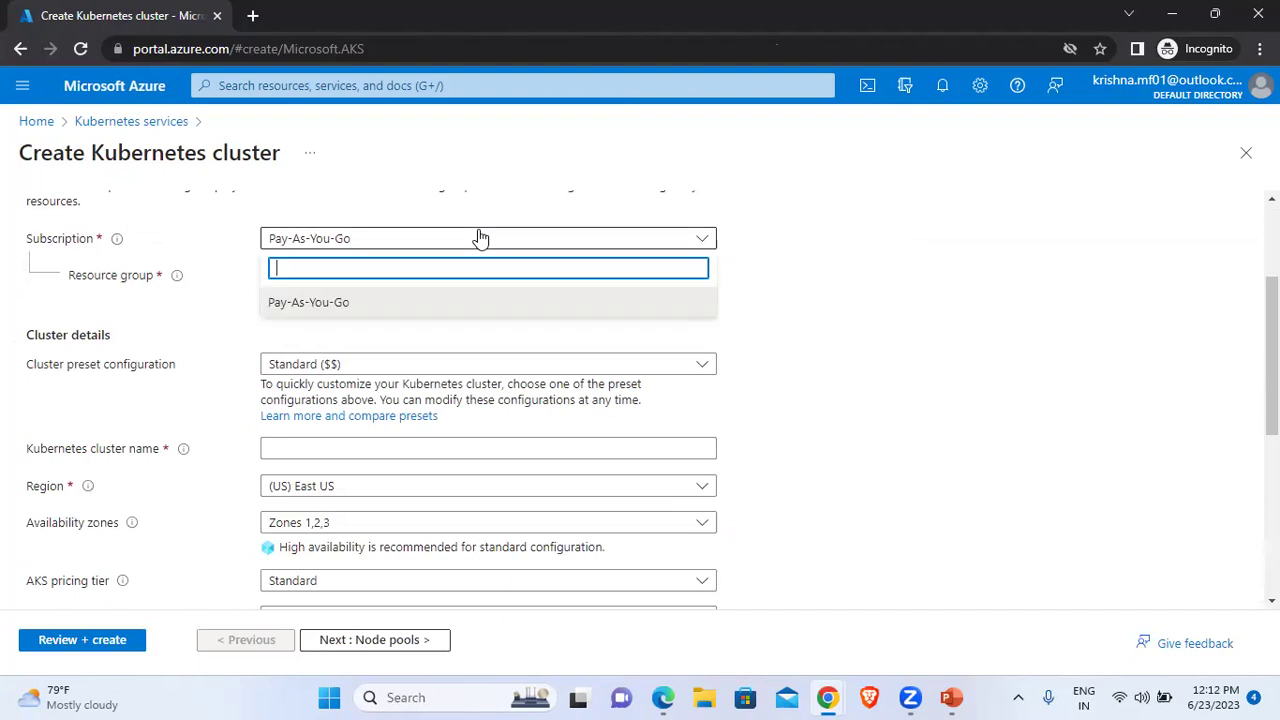
pyautogui.click(966, 323)
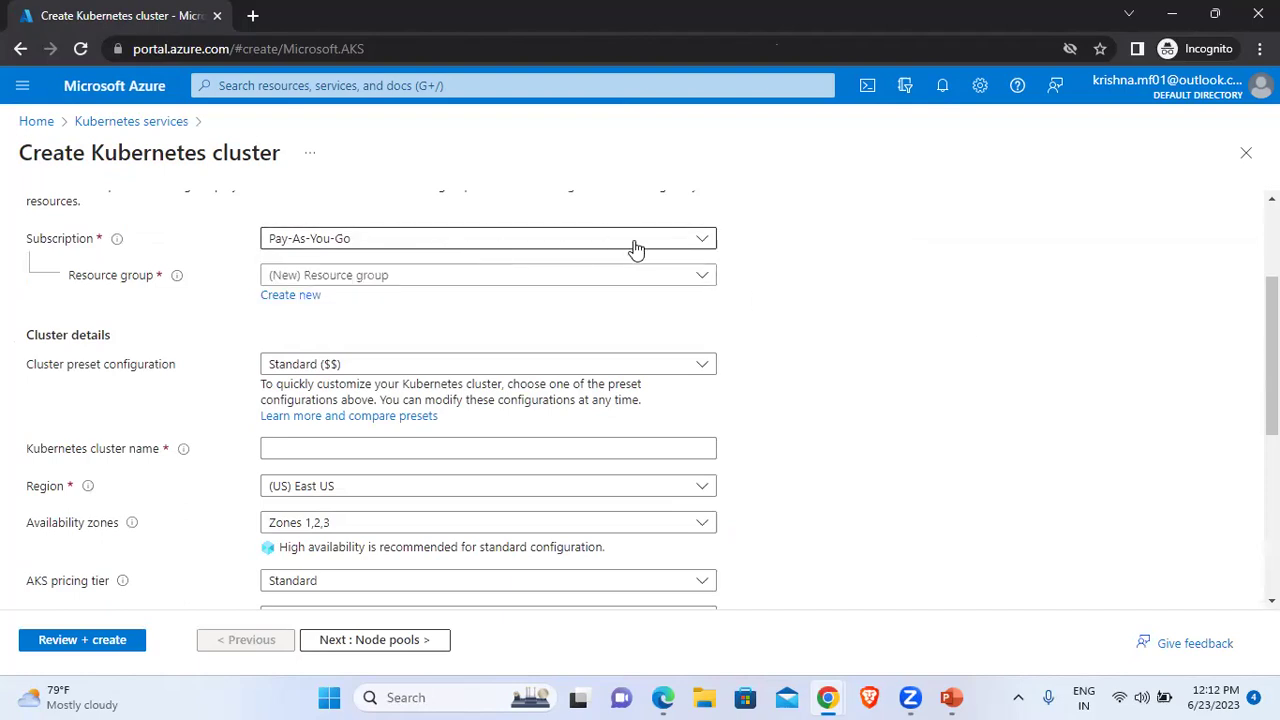
pyautogui.scroll(2, 731, 450)
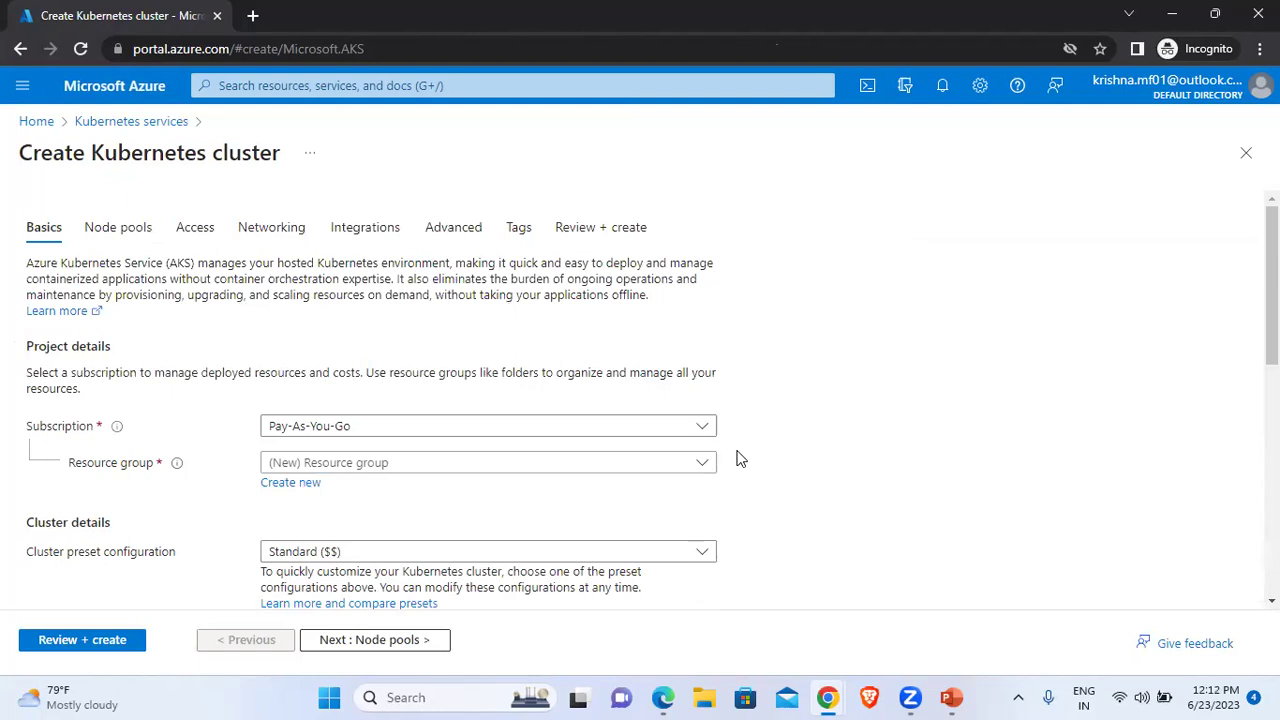
# Check the signed-in account's options and the subscription choice for the cluster
pyautogui.click(1153, 100)
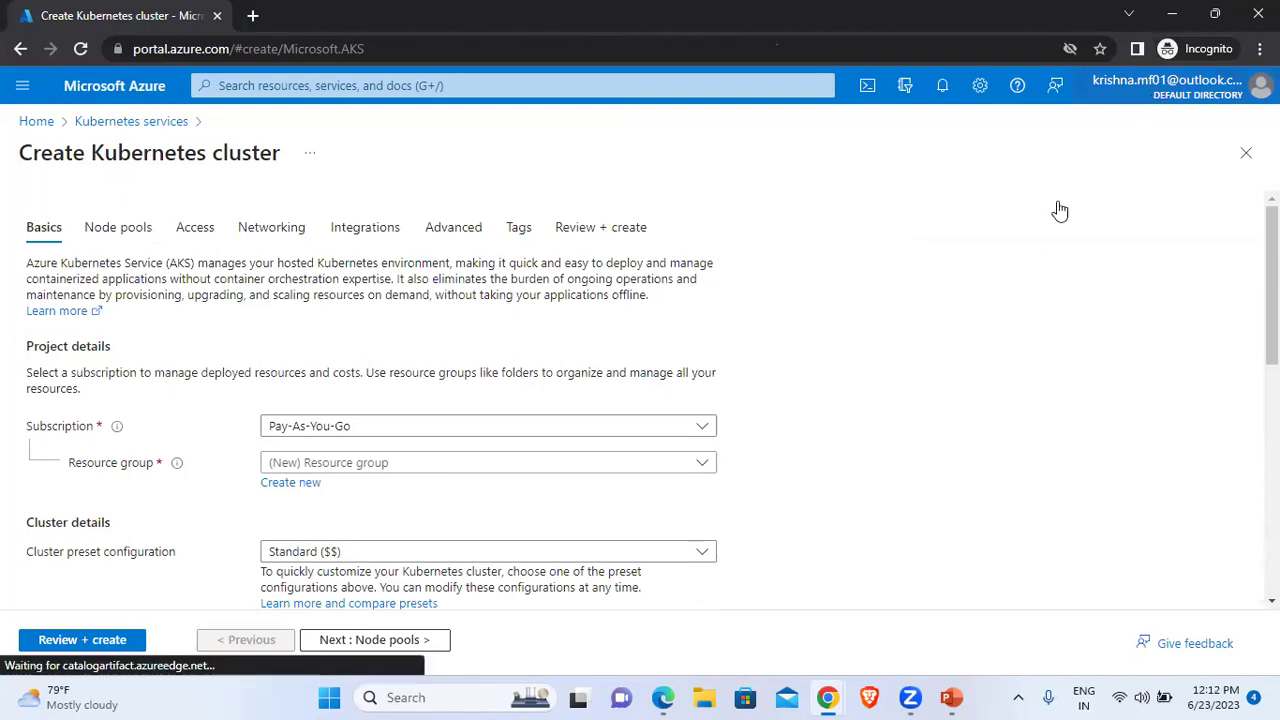
pyautogui.click(905, 468)
pyautogui.click(384, 428)
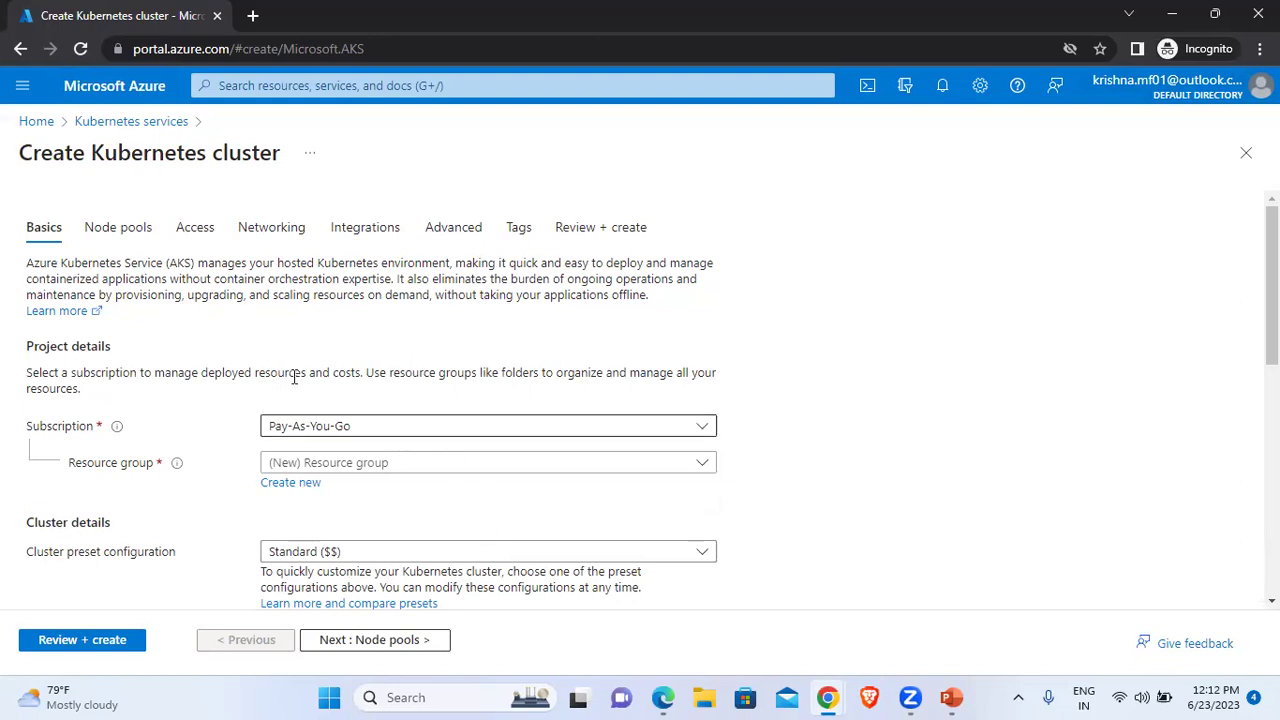
# Check the existing resource groups and create a new one named az-aks-service-rg for the cluster
pyautogui.scroll(-3, 405, 437)
pyautogui.scroll(1, 309, 284)
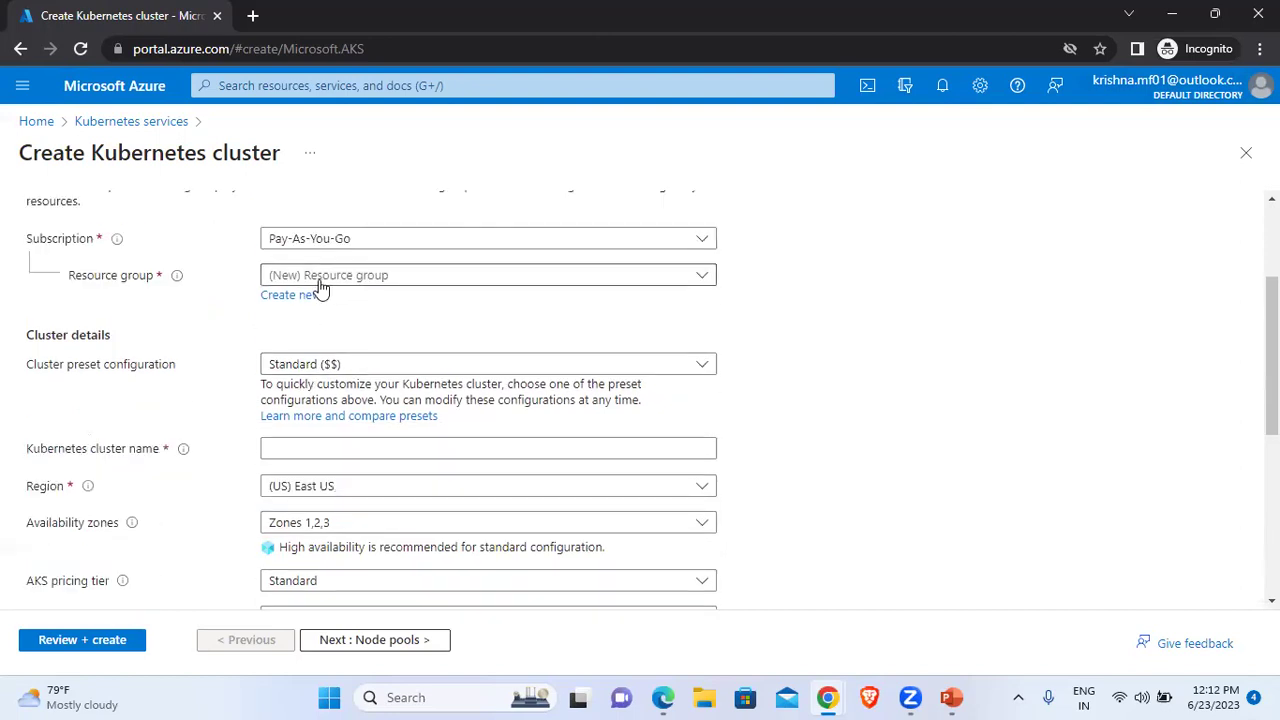
pyautogui.scroll(2, 214, 337)
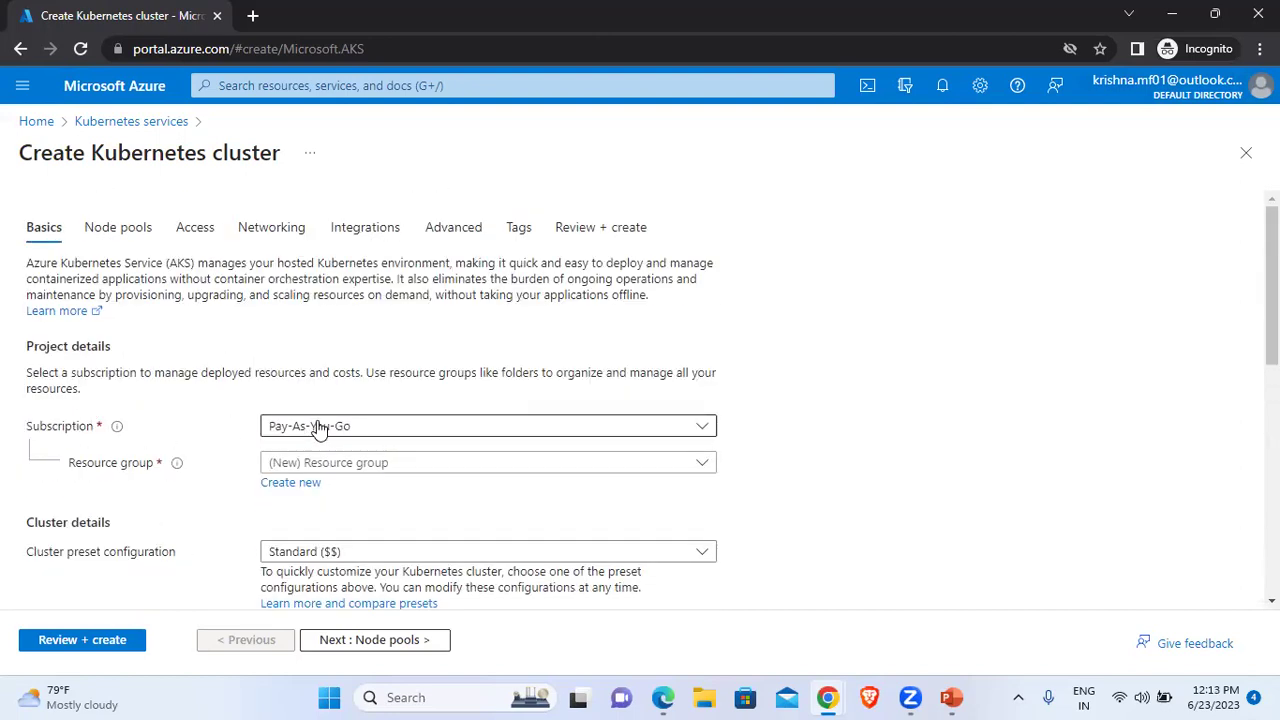
pyautogui.scroll(-1, 440, 355)
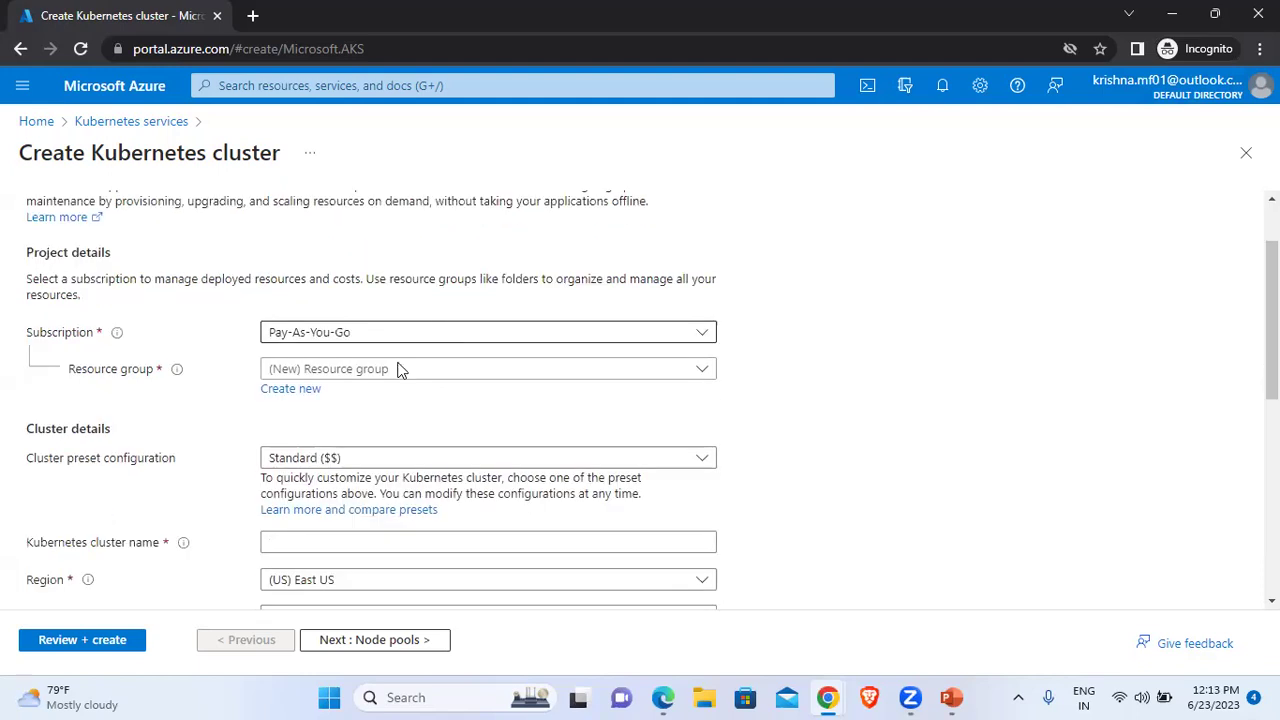
pyautogui.click(345, 369)
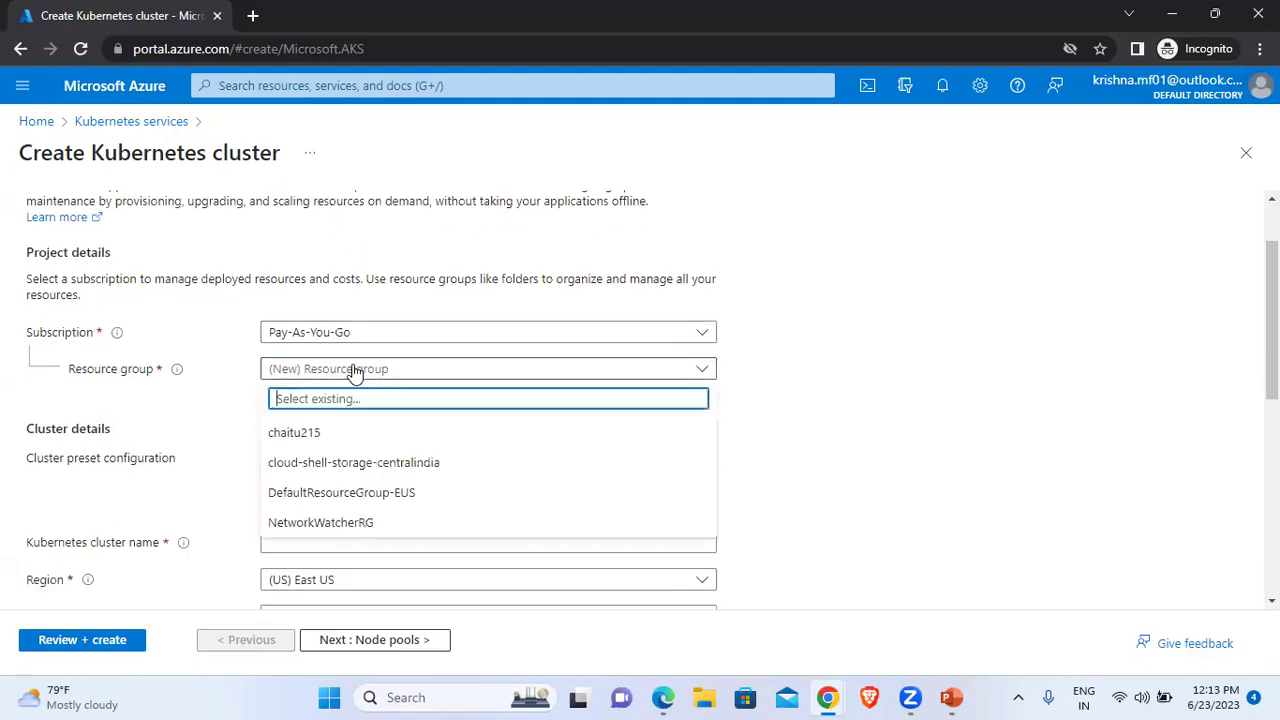
pyautogui.click(910, 447)
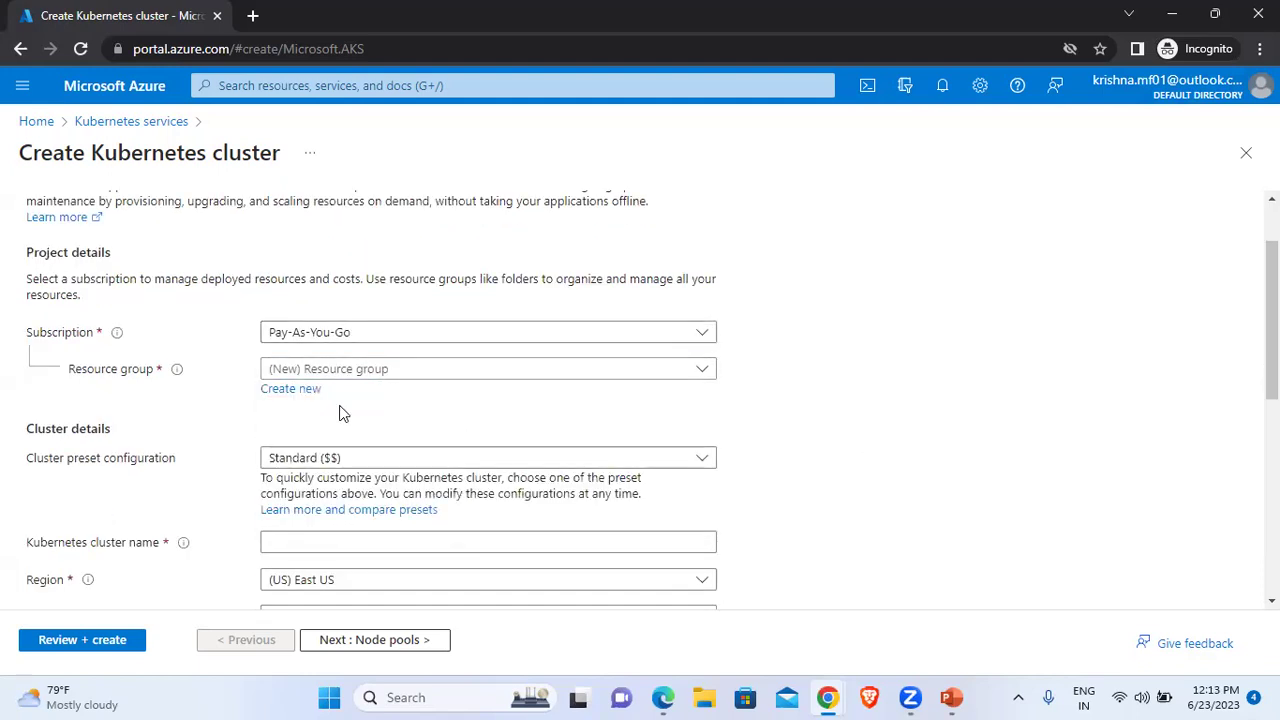
pyautogui.click(289, 393)
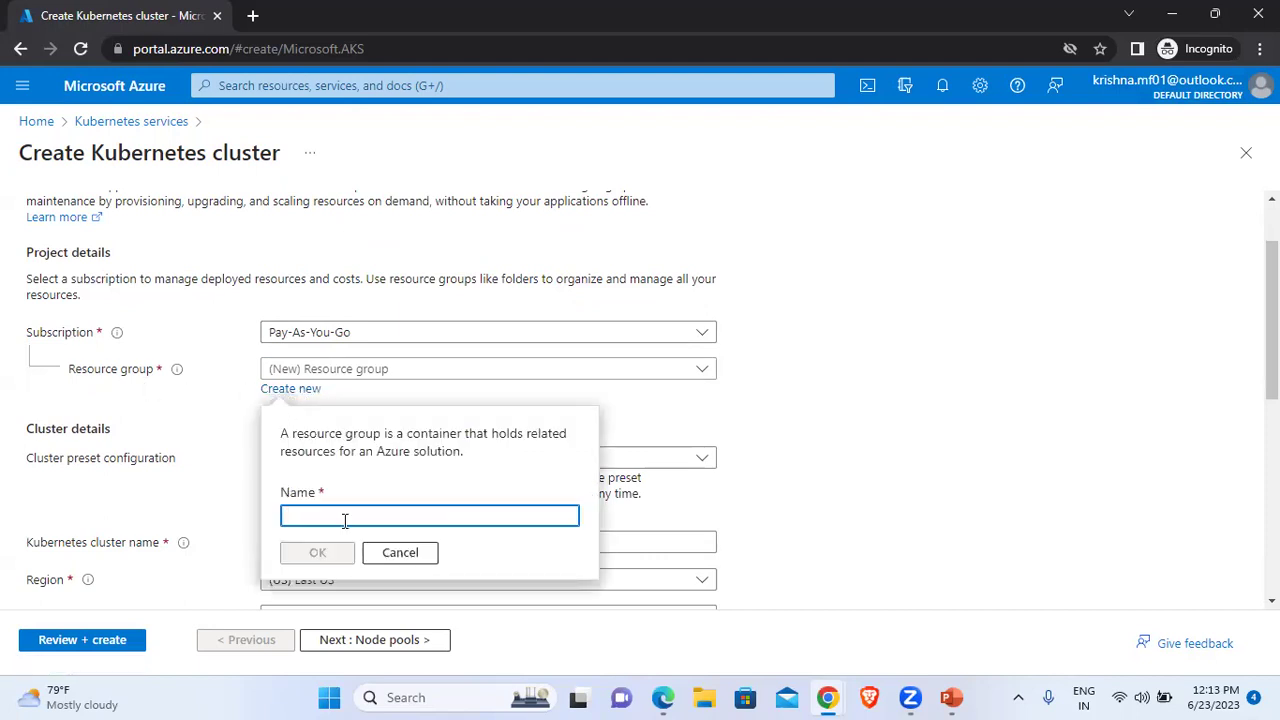
pyautogui.write('az-aks-')
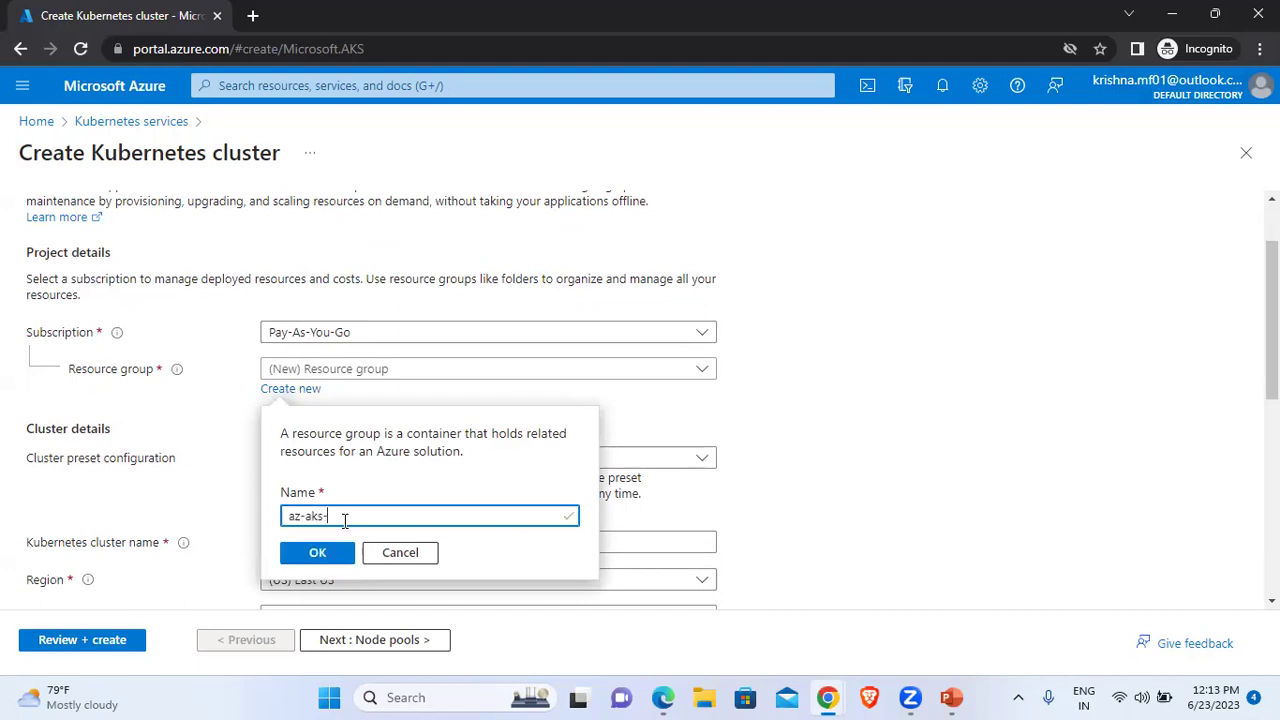
pyautogui.write('service-rg')
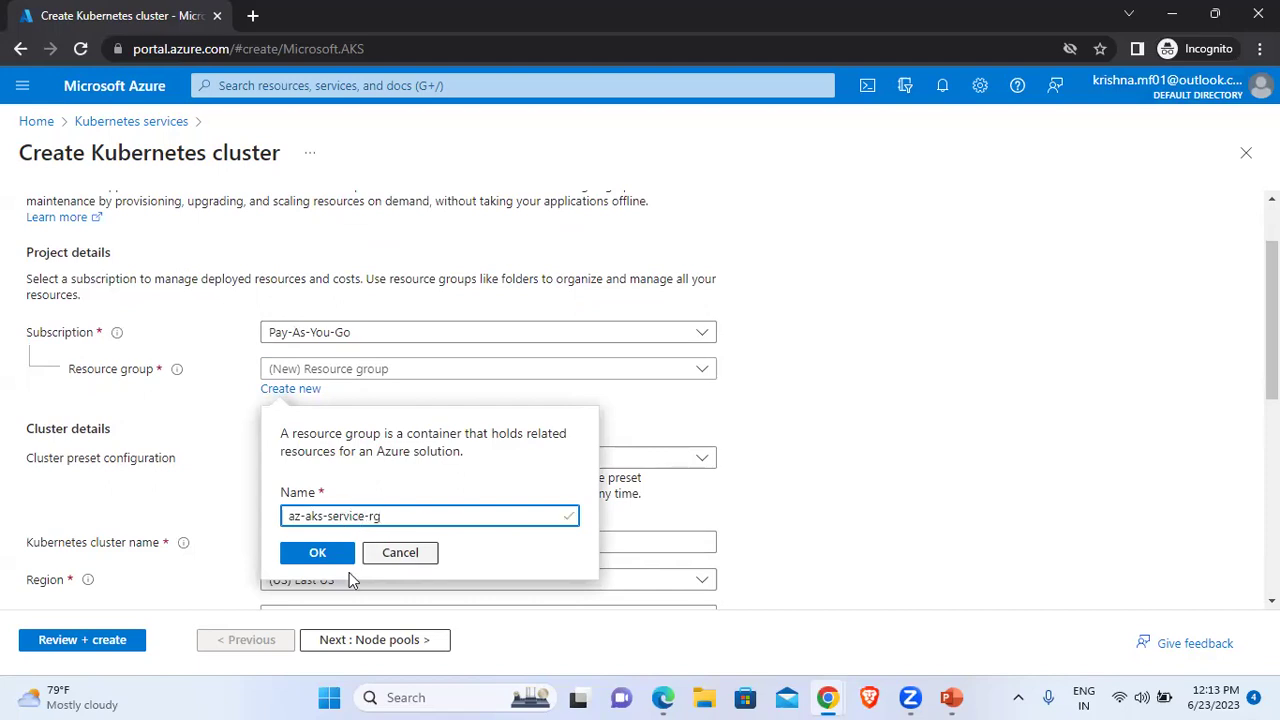
pyautogui.click(330, 555)
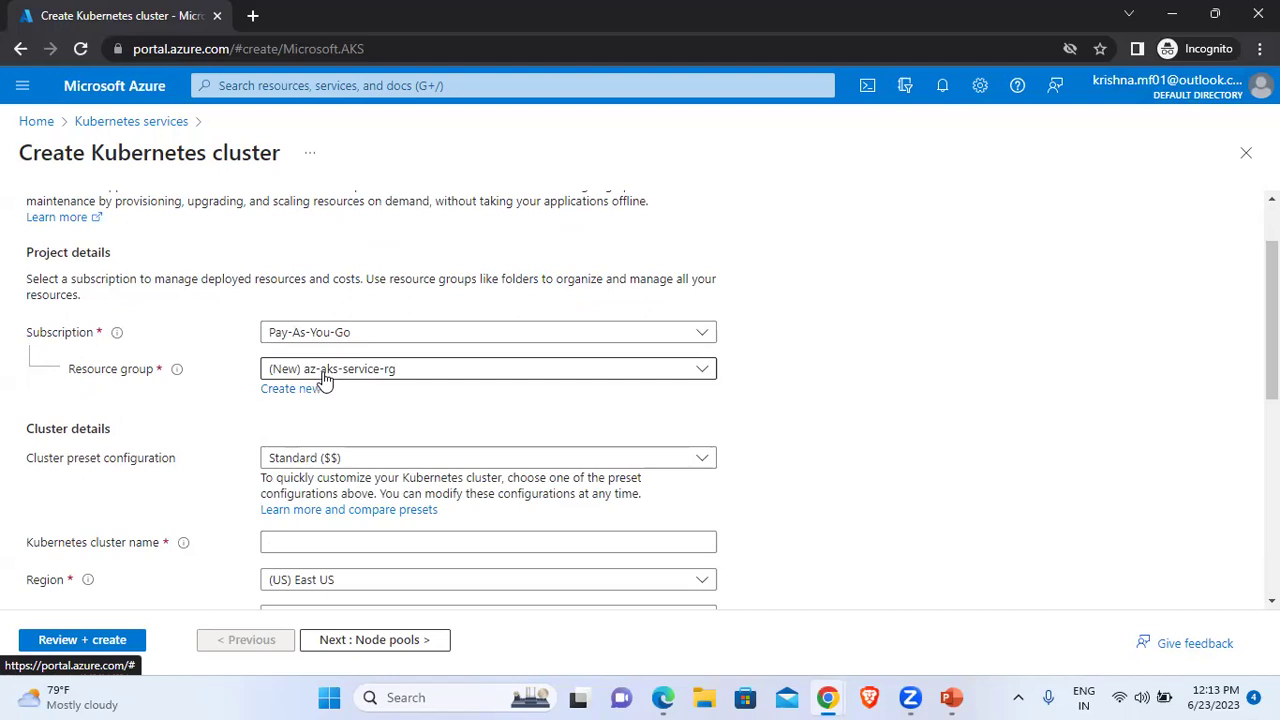
# Check the cluster preset configurations, keep Standard ($$), and name the Kubernetes cluster aks-service
pyautogui.scroll(-1, 170, 426)
pyautogui.scroll(-3, 169, 424)
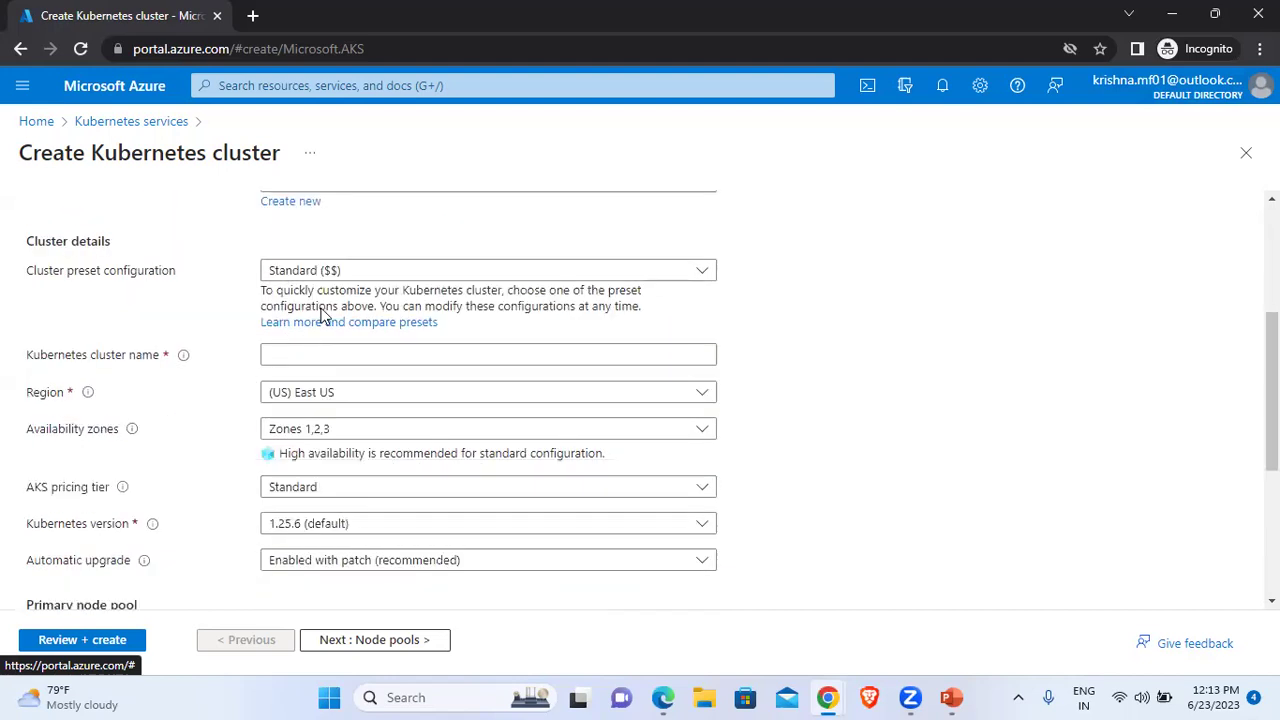
pyautogui.click(313, 272)
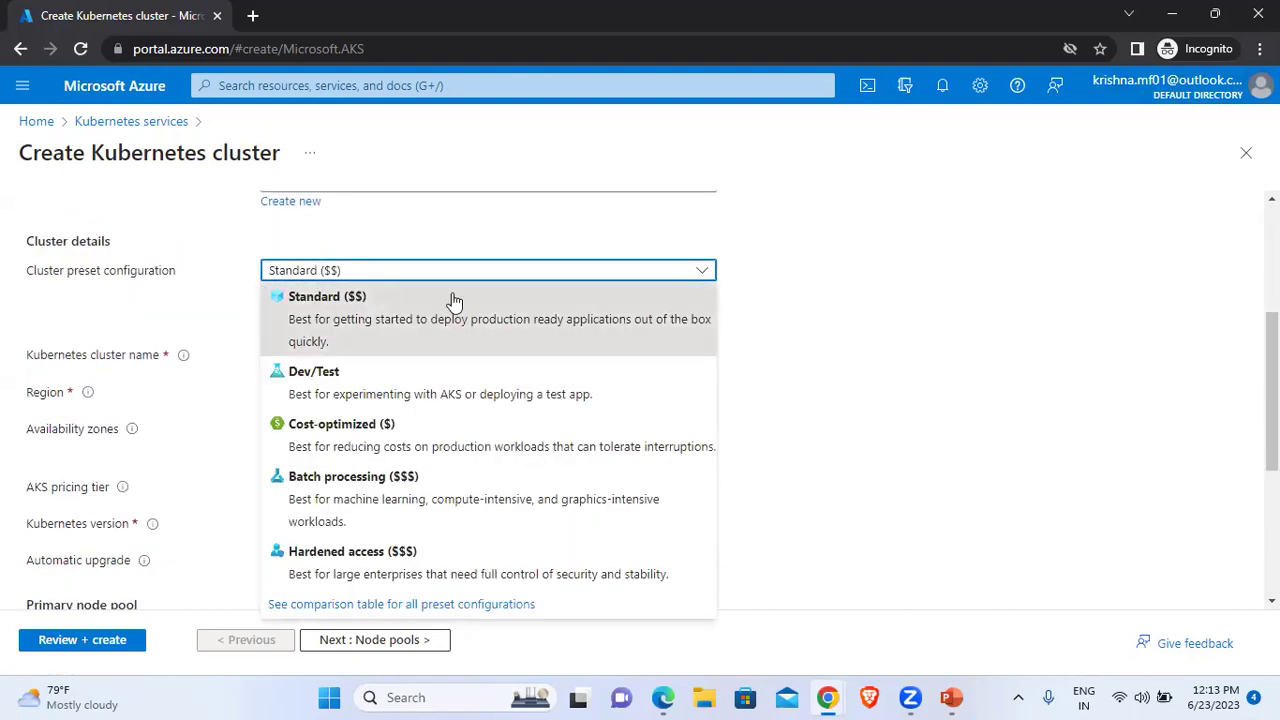
pyautogui.click(900, 395)
pyautogui.click(316, 363)
pyautogui.click(299, 357)
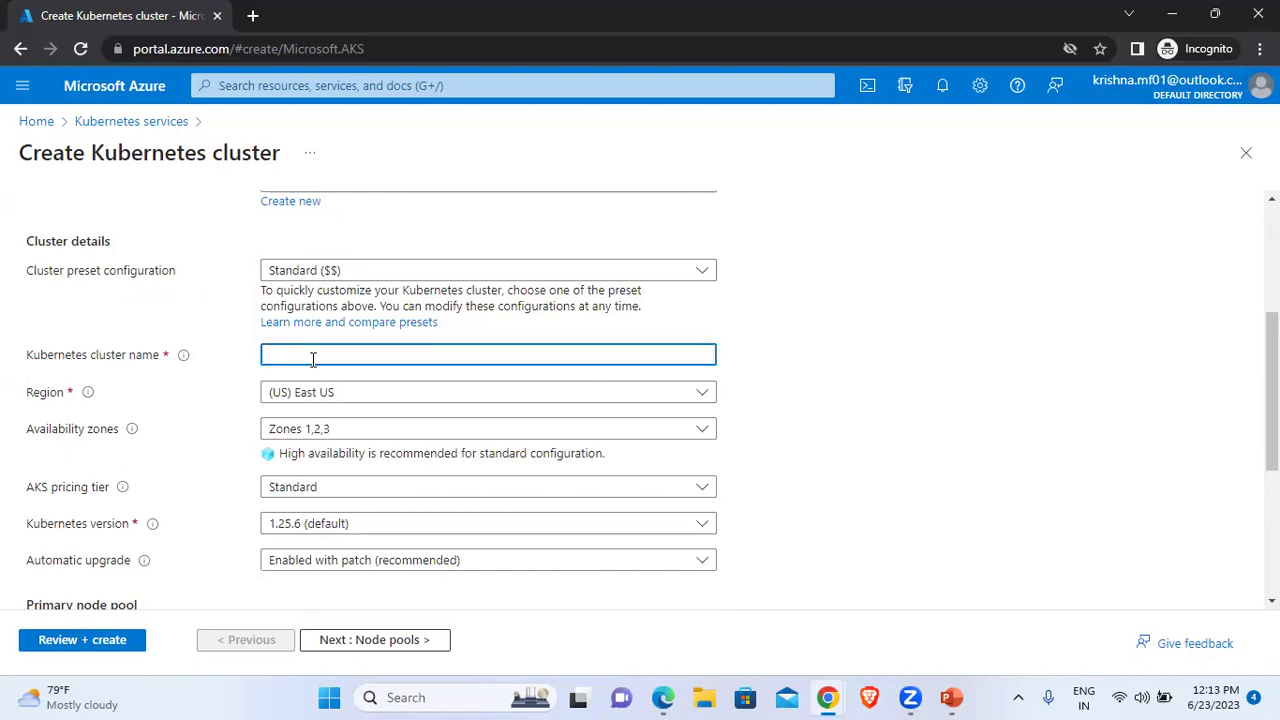
pyautogui.write('aks-service')
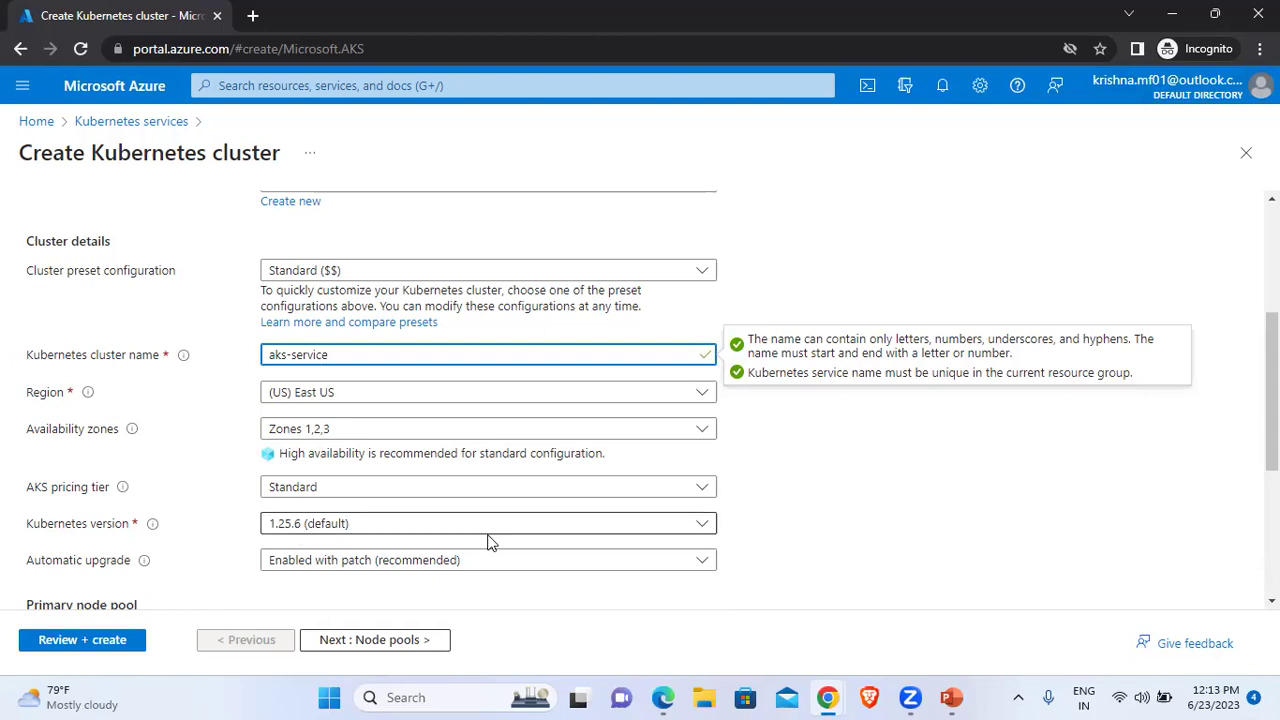
pyautogui.click(843, 488)
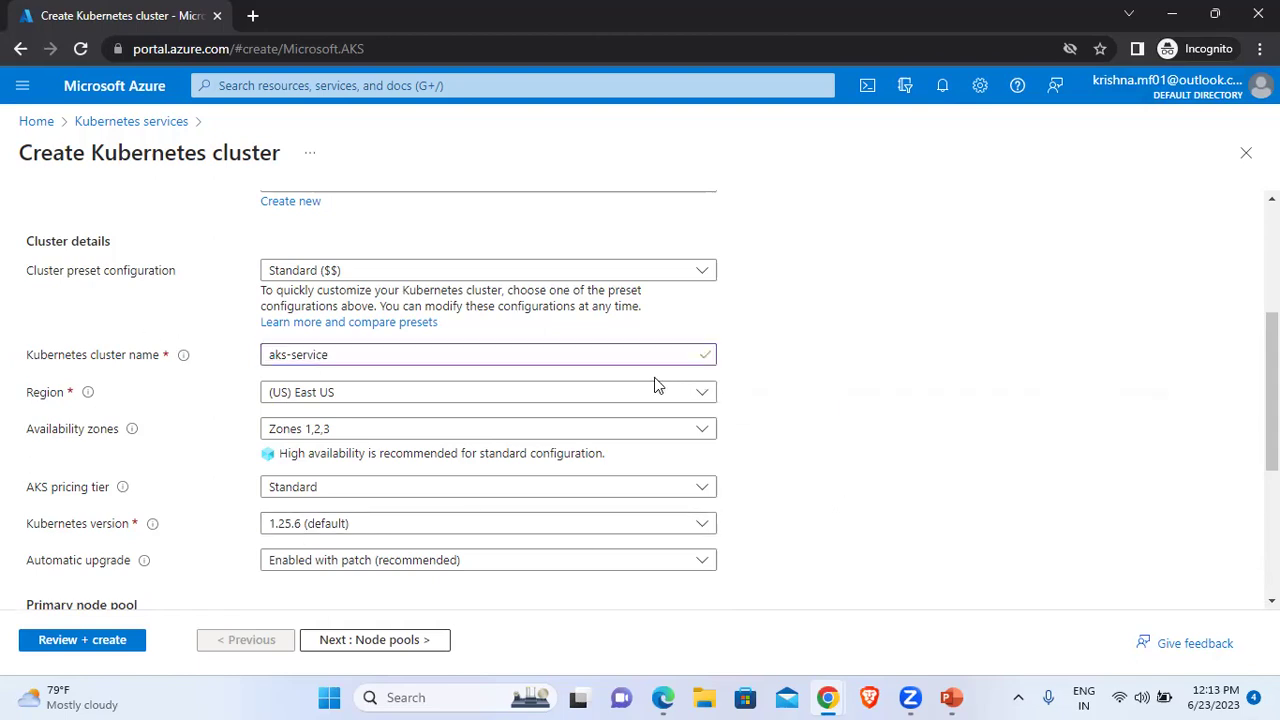
# Check the cluster's region choices and review the remaining basic settings down to the primary node pool
pyautogui.click(617, 393)
pyautogui.click(877, 434)
pyautogui.scroll(-2, 423, 557)
pyautogui.scroll(-3, 297, 514)
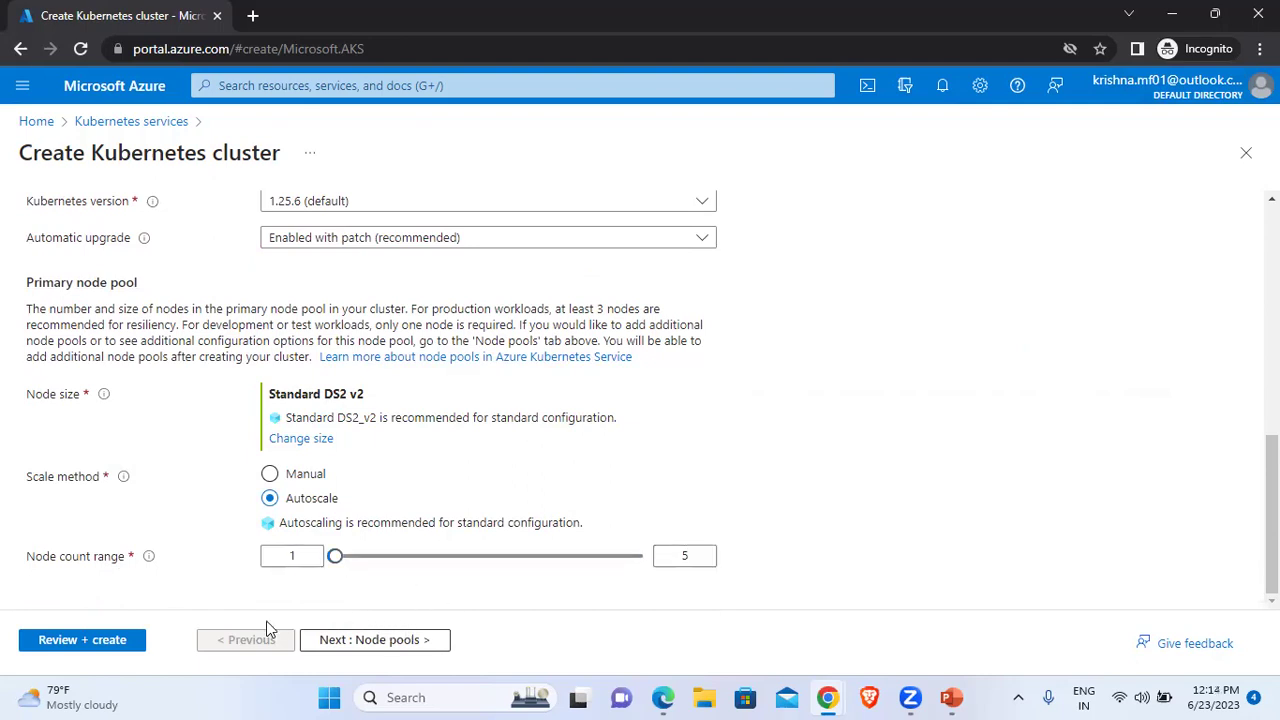
# Continue to the node pool settings, review the virtual node and disk encryption options, and proceed to the access settings
pyautogui.click(370, 641)
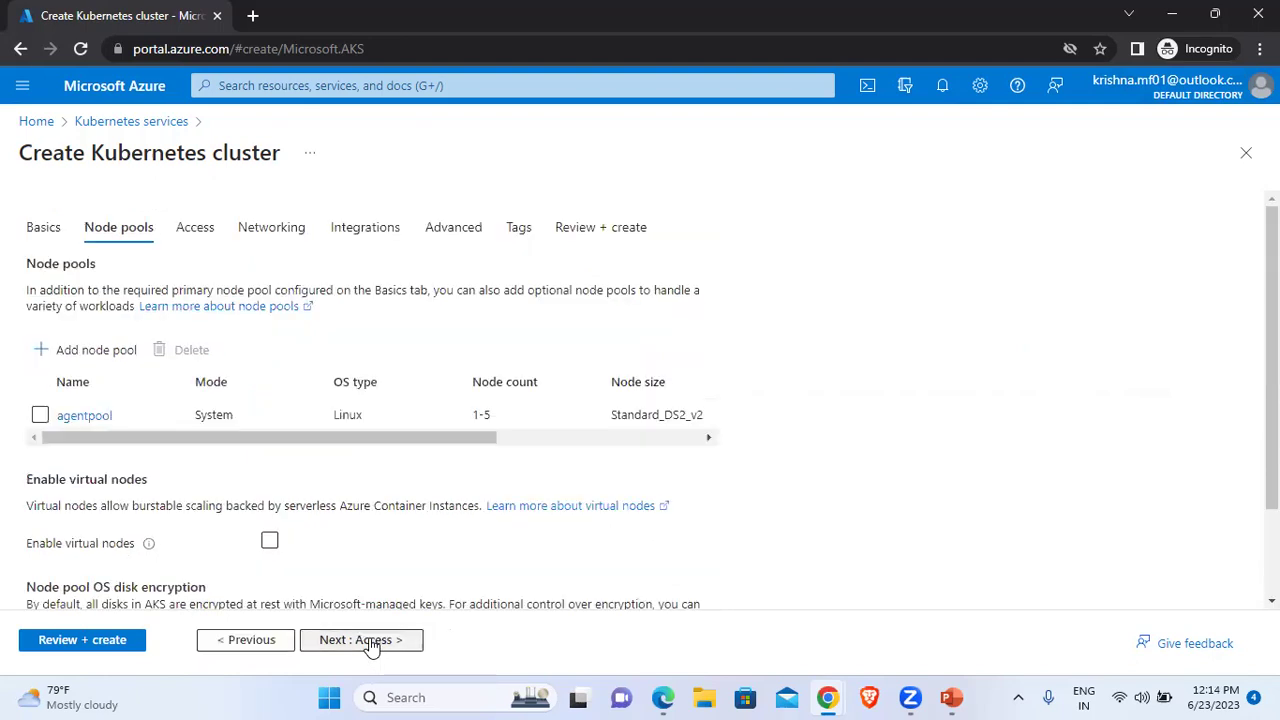
pyautogui.scroll(-2, 208, 477)
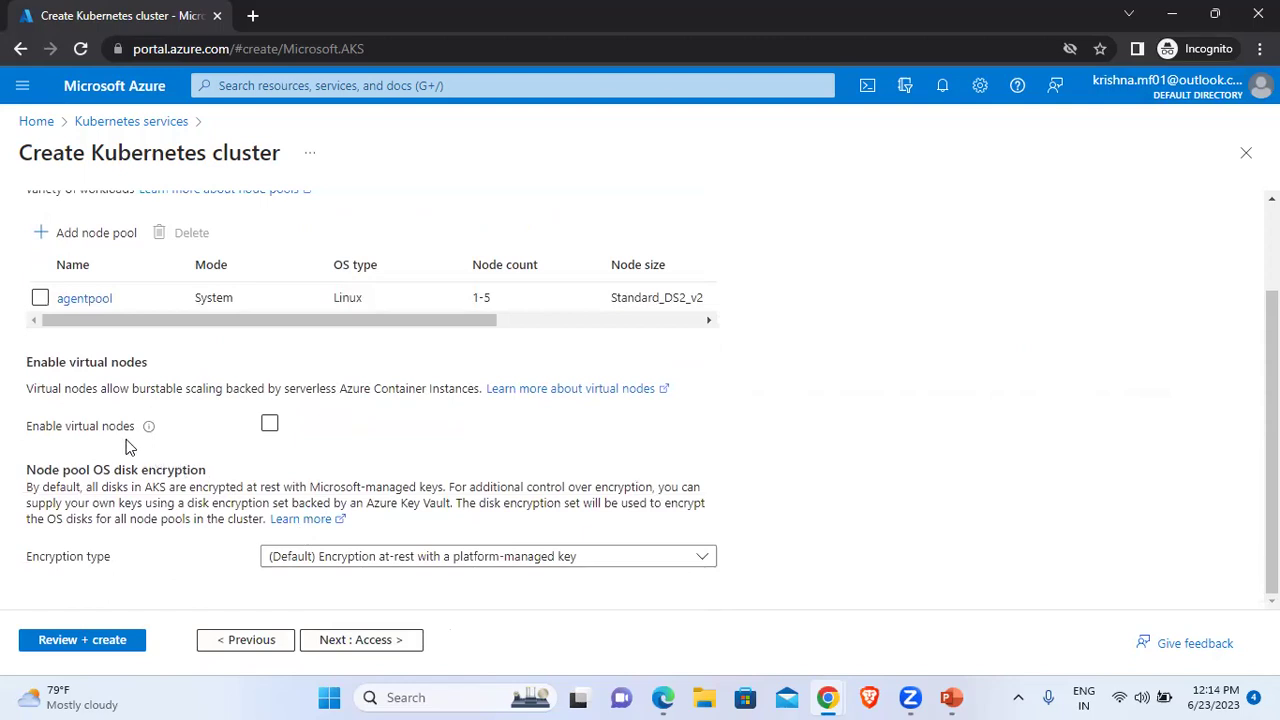
pyautogui.scroll(2, 142, 428)
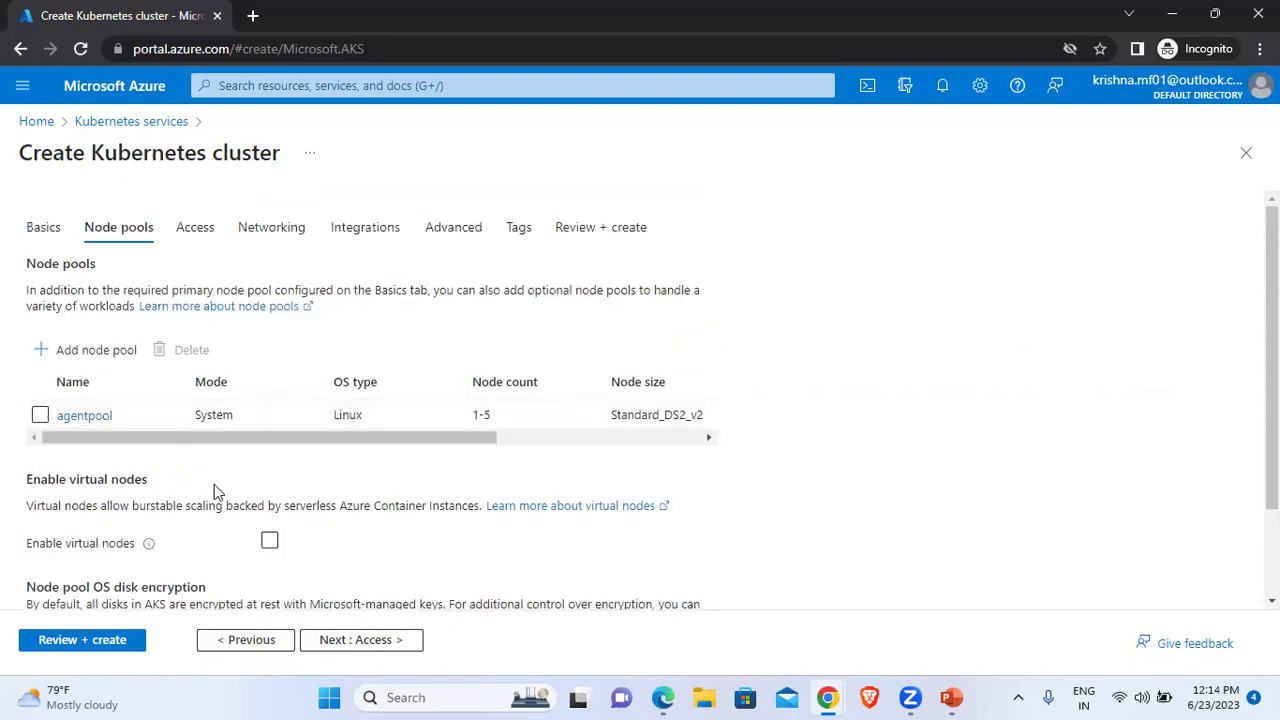
pyautogui.scroll(-2, 214, 489)
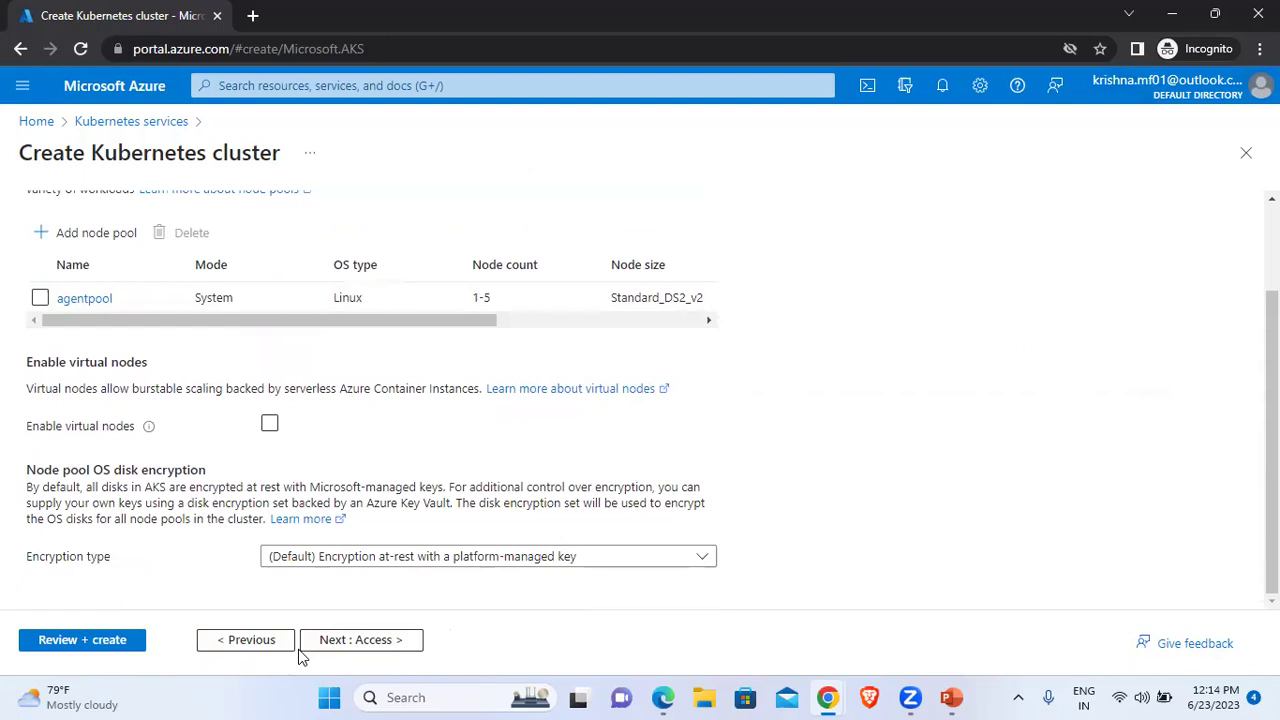
pyautogui.click(345, 643)
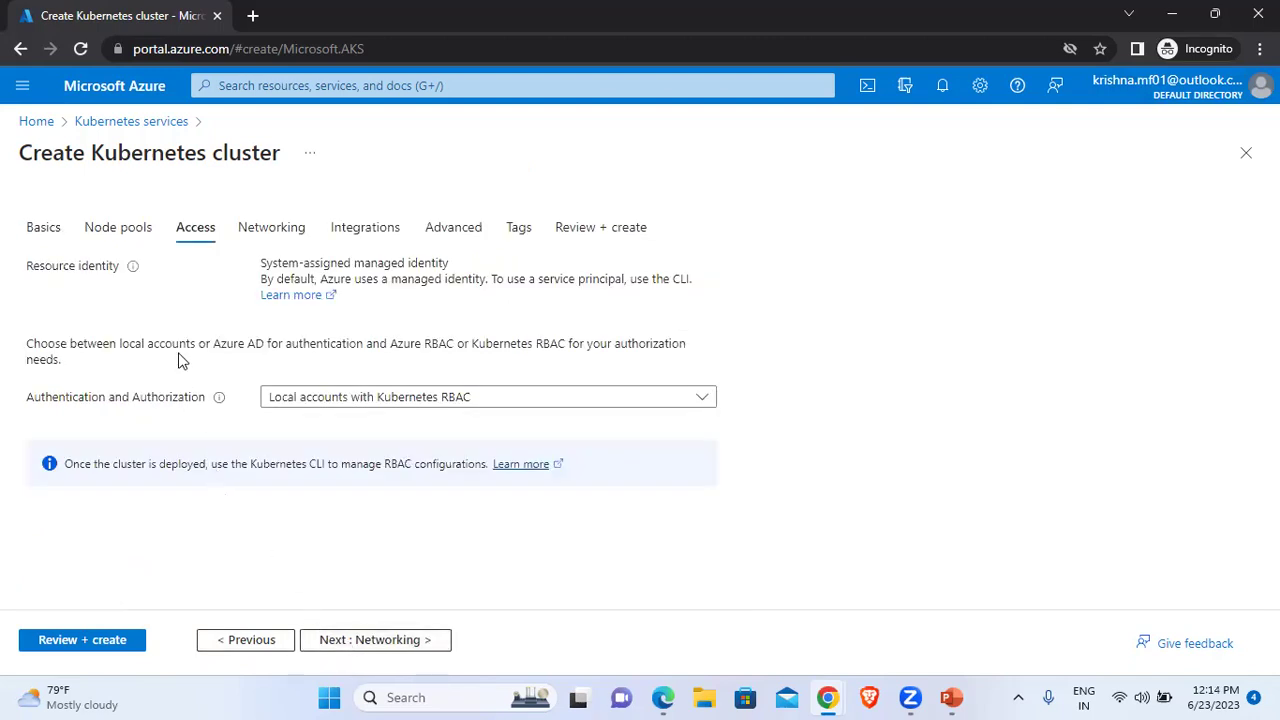
# Proceed to the cluster's networking settings and review the network configuration, DNS name prefix, traffic routing and security options
pyautogui.click(381, 645)
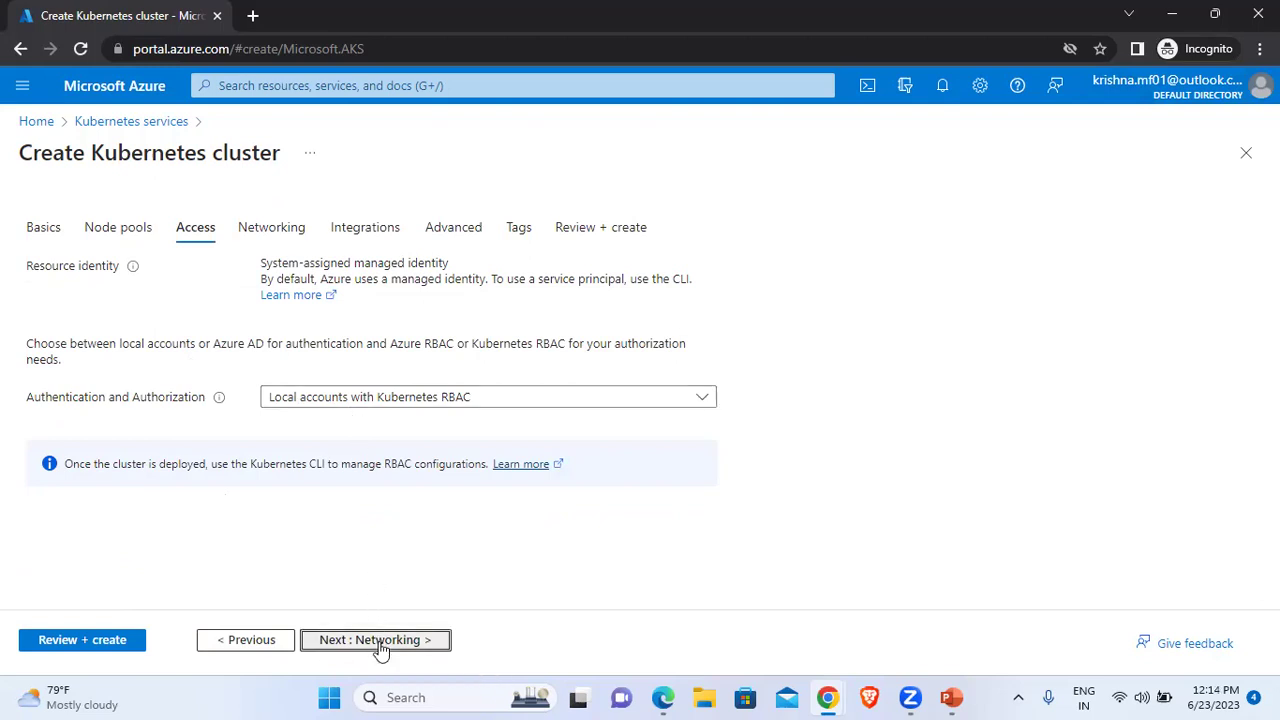
pyautogui.scroll(-2, 340, 527)
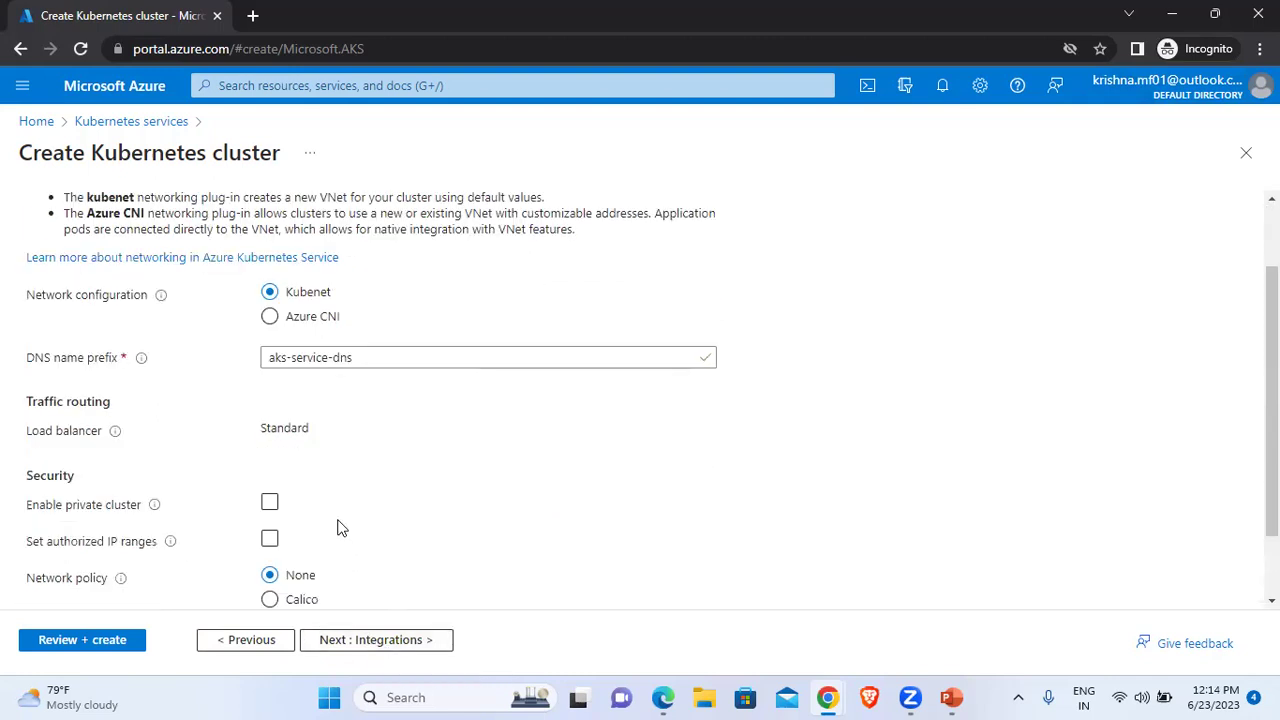
pyautogui.scroll(2, 340, 528)
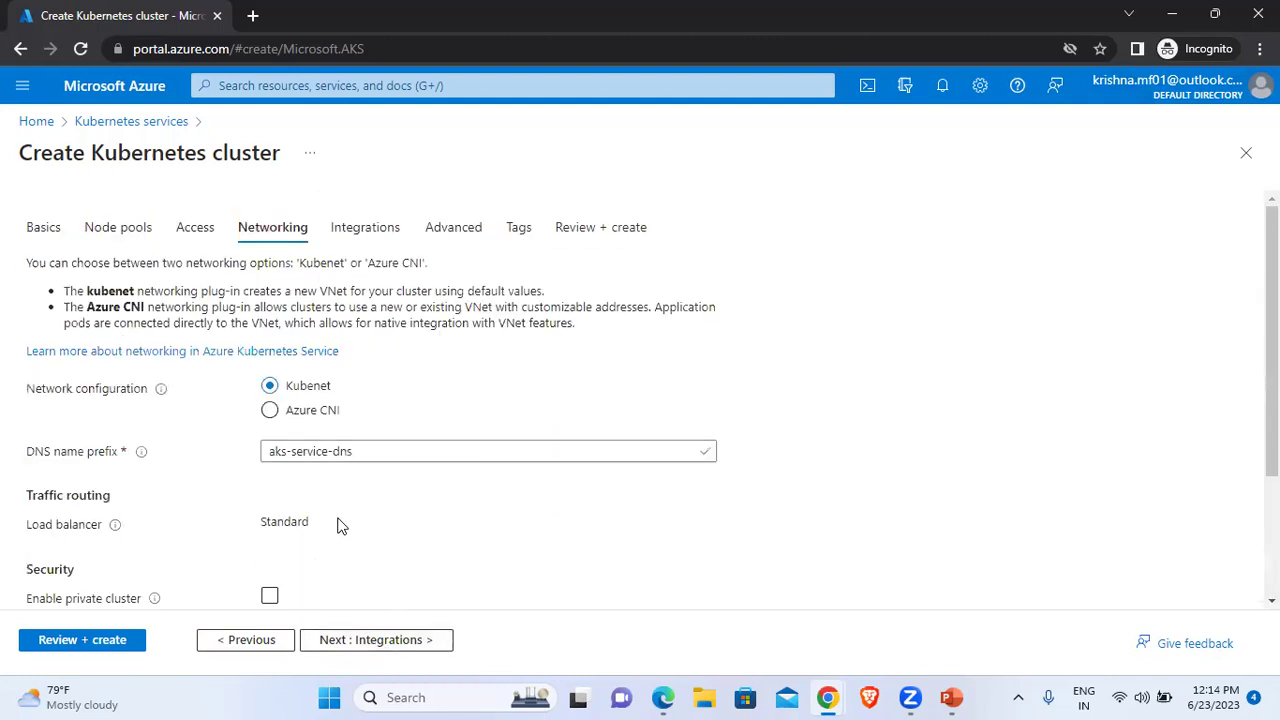
pyautogui.scroll(-2, 340, 527)
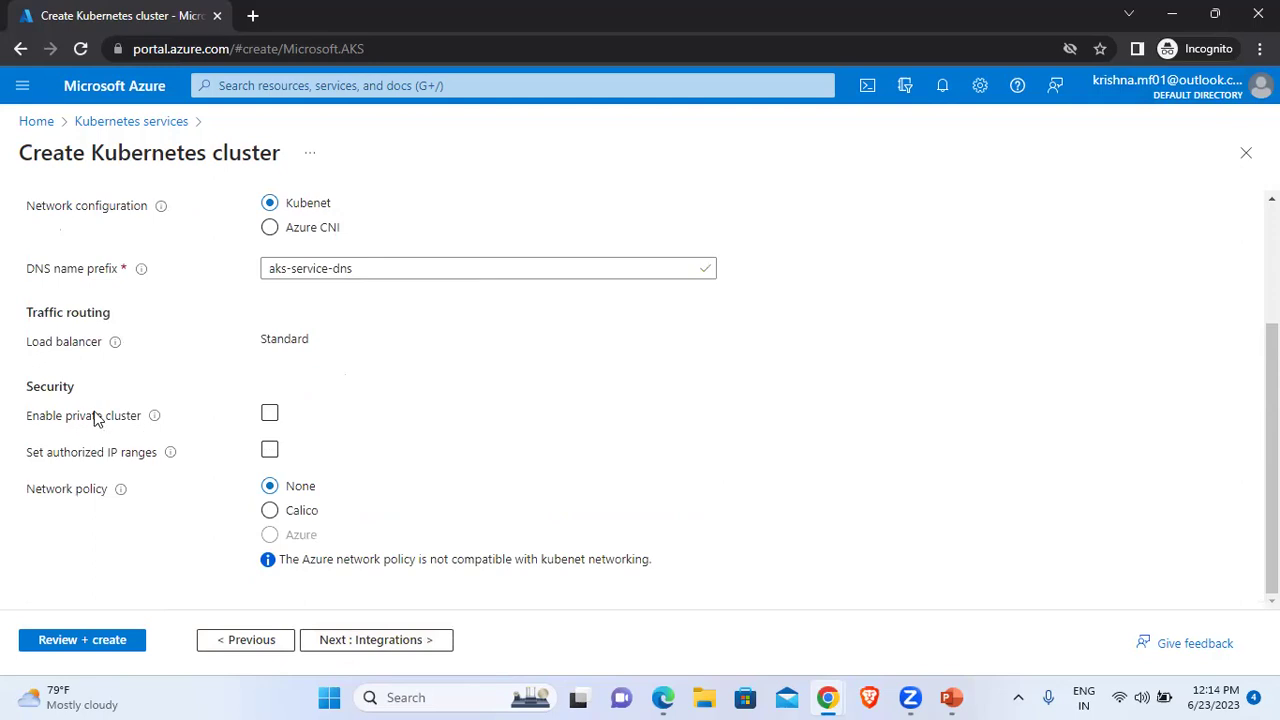
pyautogui.scroll(2, 323, 528)
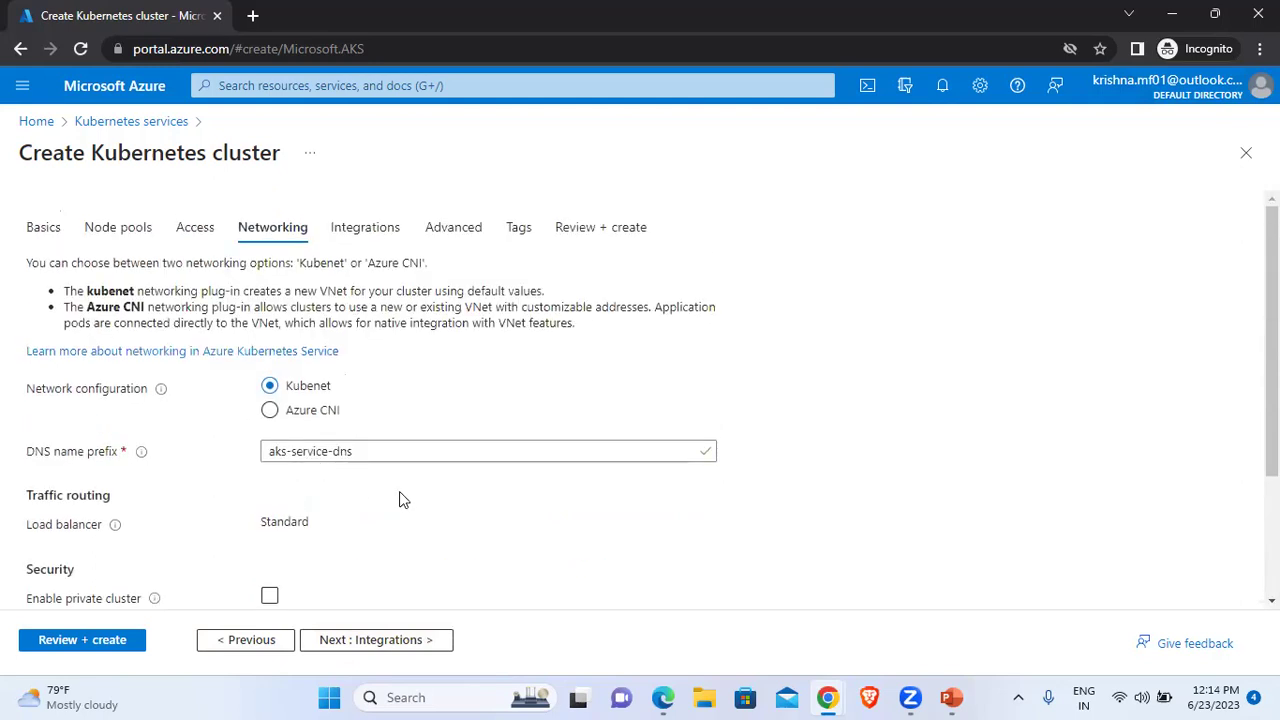
pyautogui.scroll(-2, 408, 509)
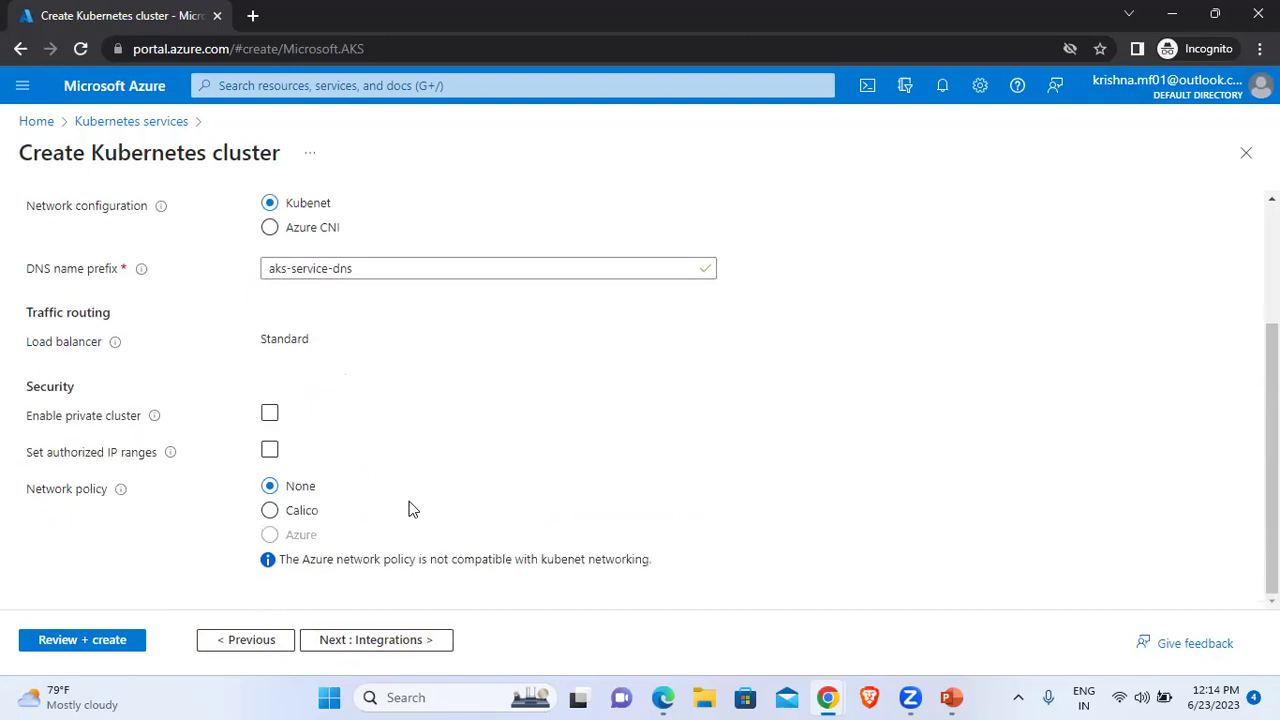
# Proceed to the cluster's integrations and review the container registry, monitoring, alerting and Azure Policy options
pyautogui.click(399, 642)
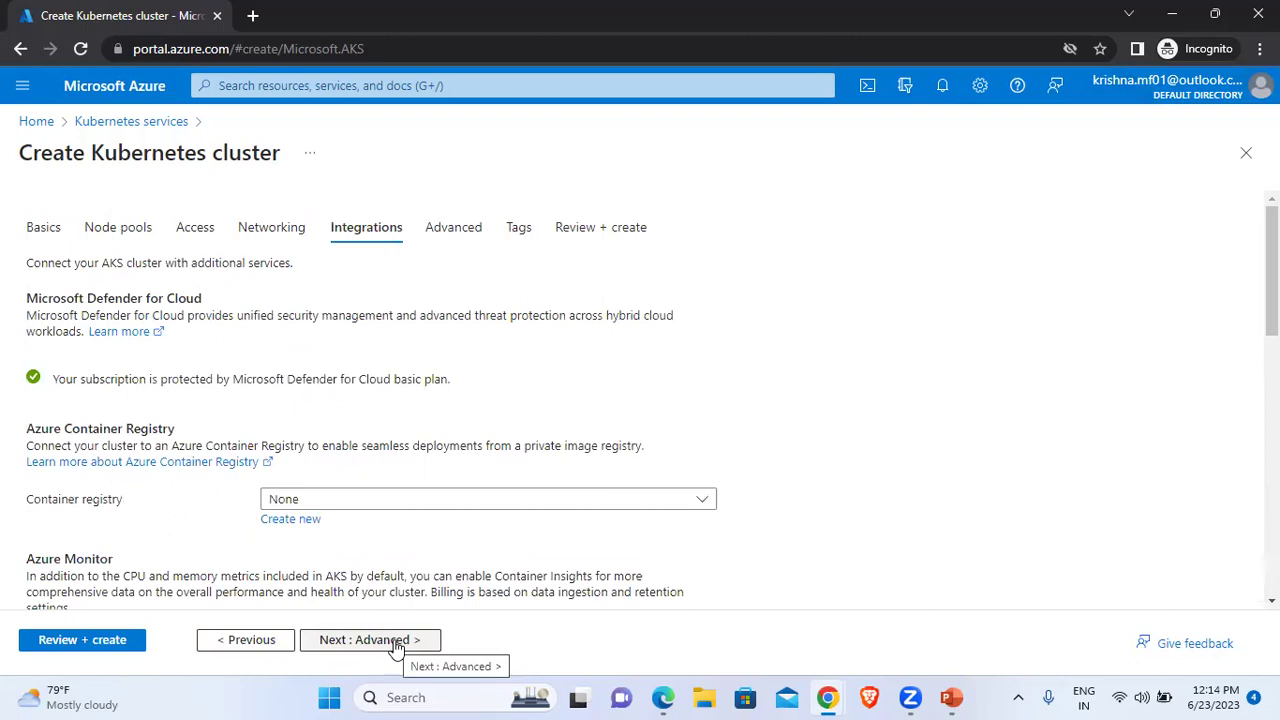
pyautogui.scroll(-2, 360, 440)
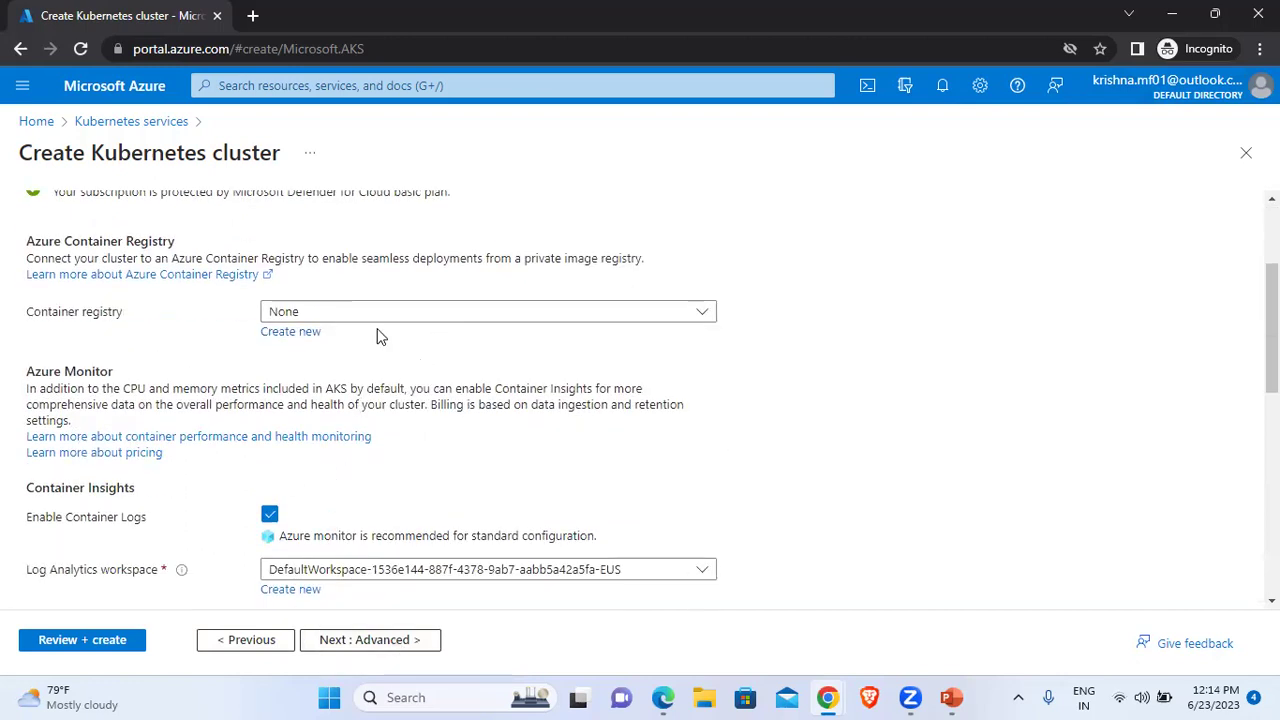
pyautogui.scroll(-2, 400, 495)
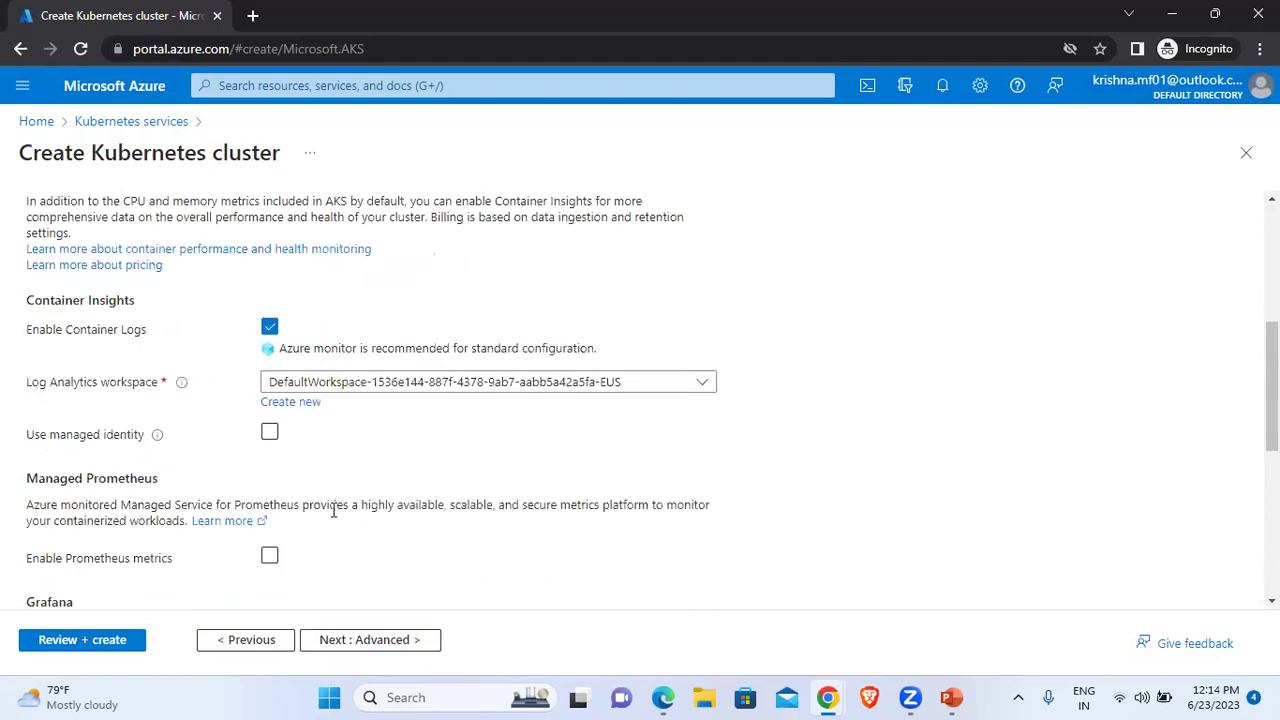
pyautogui.scroll(-5, 343, 505)
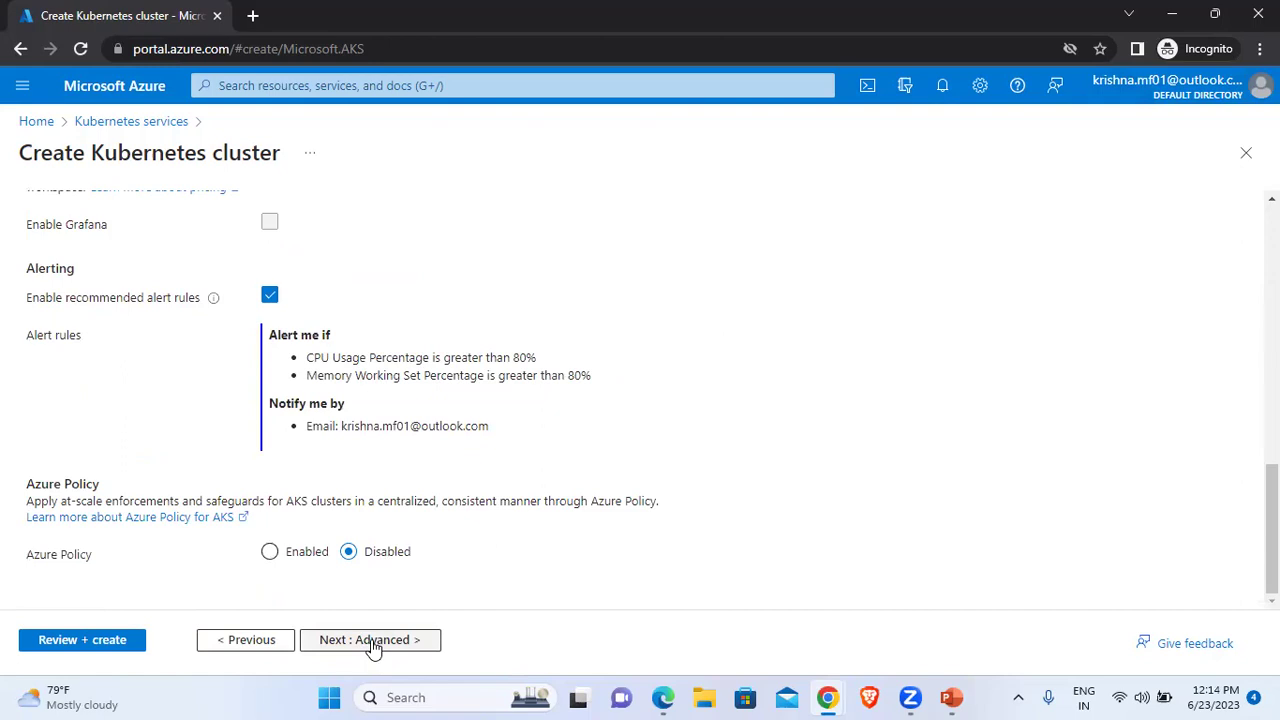
# Go through the advanced settings to the cluster's tags and check the tag name and resource choices
pyautogui.click(372, 643)
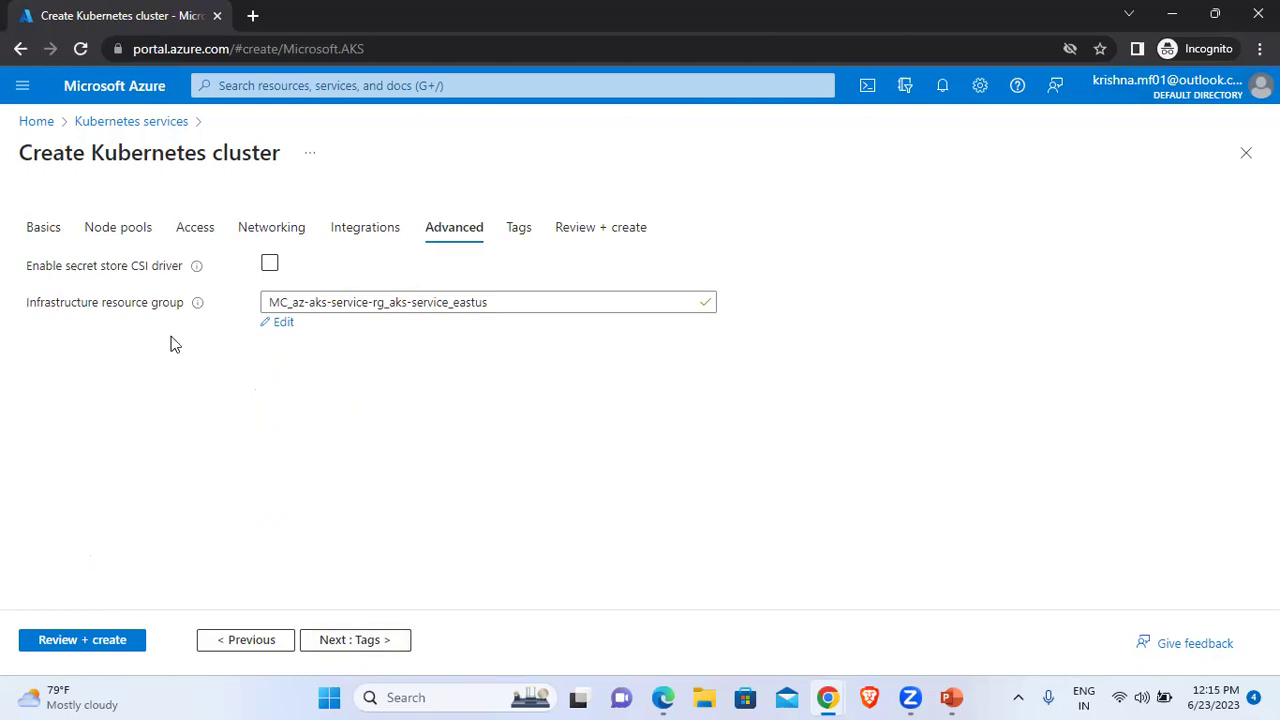
pyautogui.click(375, 643)
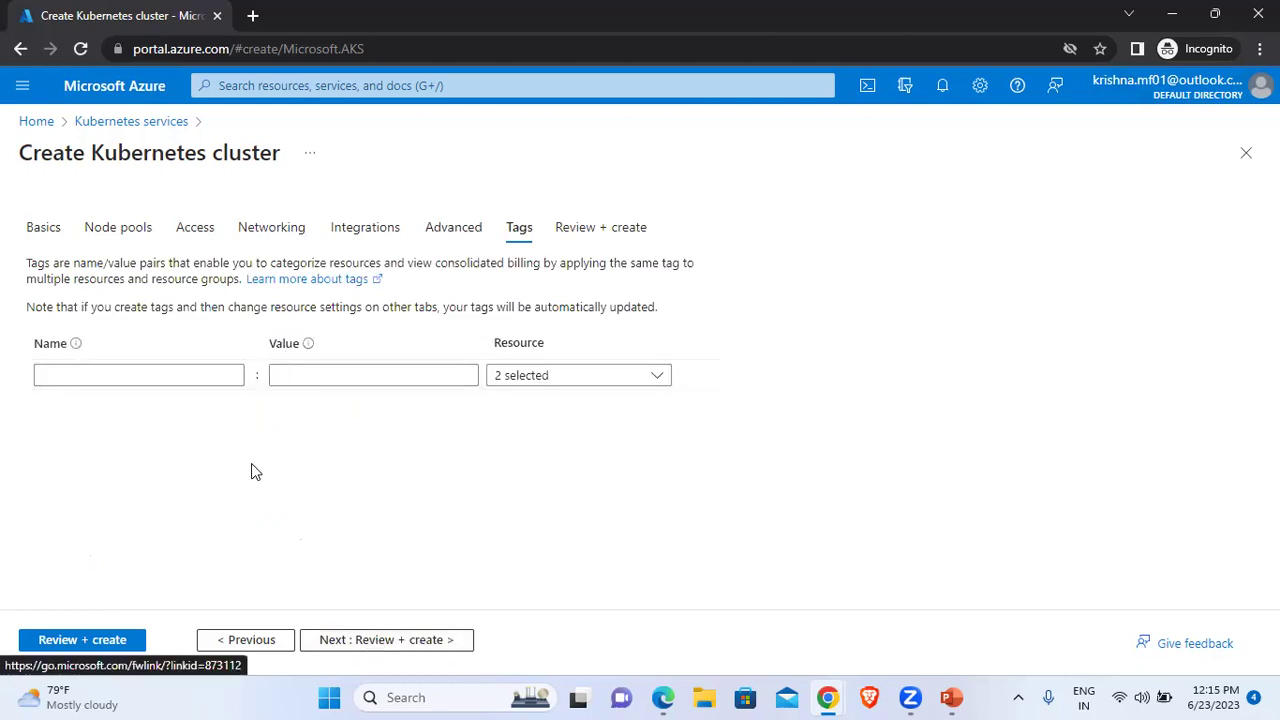
pyautogui.click(148, 376)
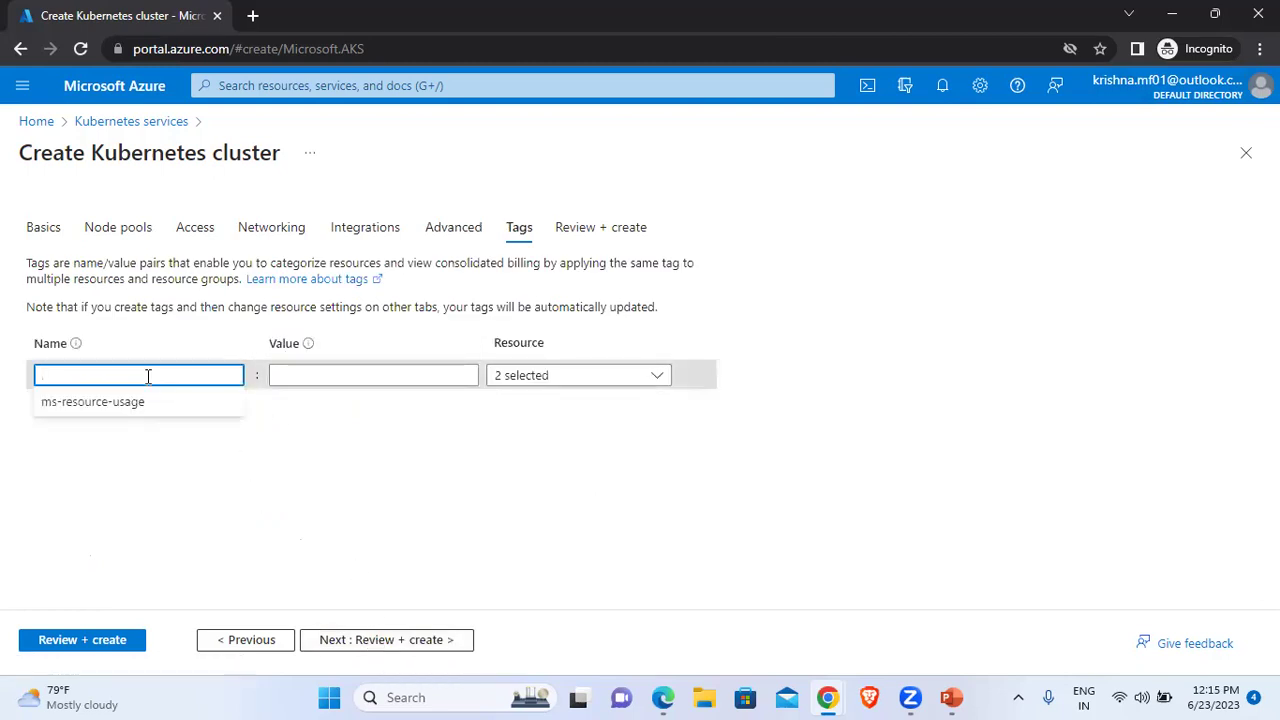
pyautogui.click(307, 482)
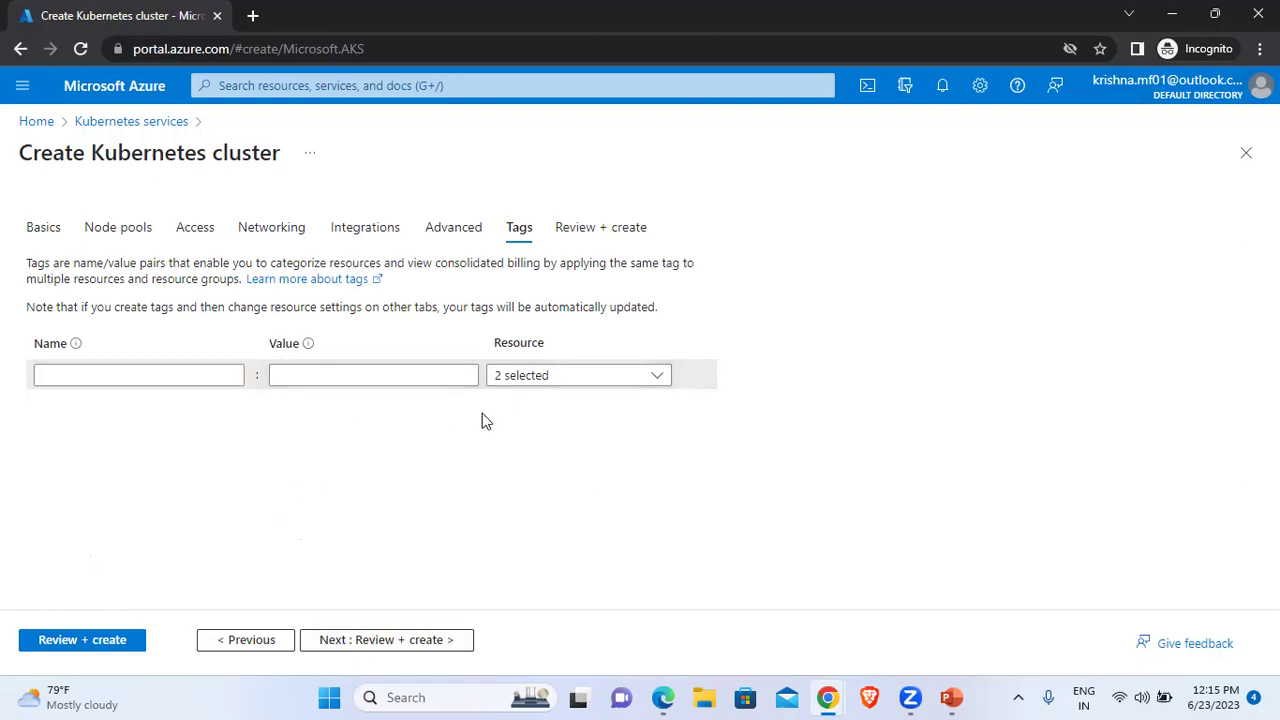
pyautogui.click(529, 391)
pyautogui.click(373, 477)
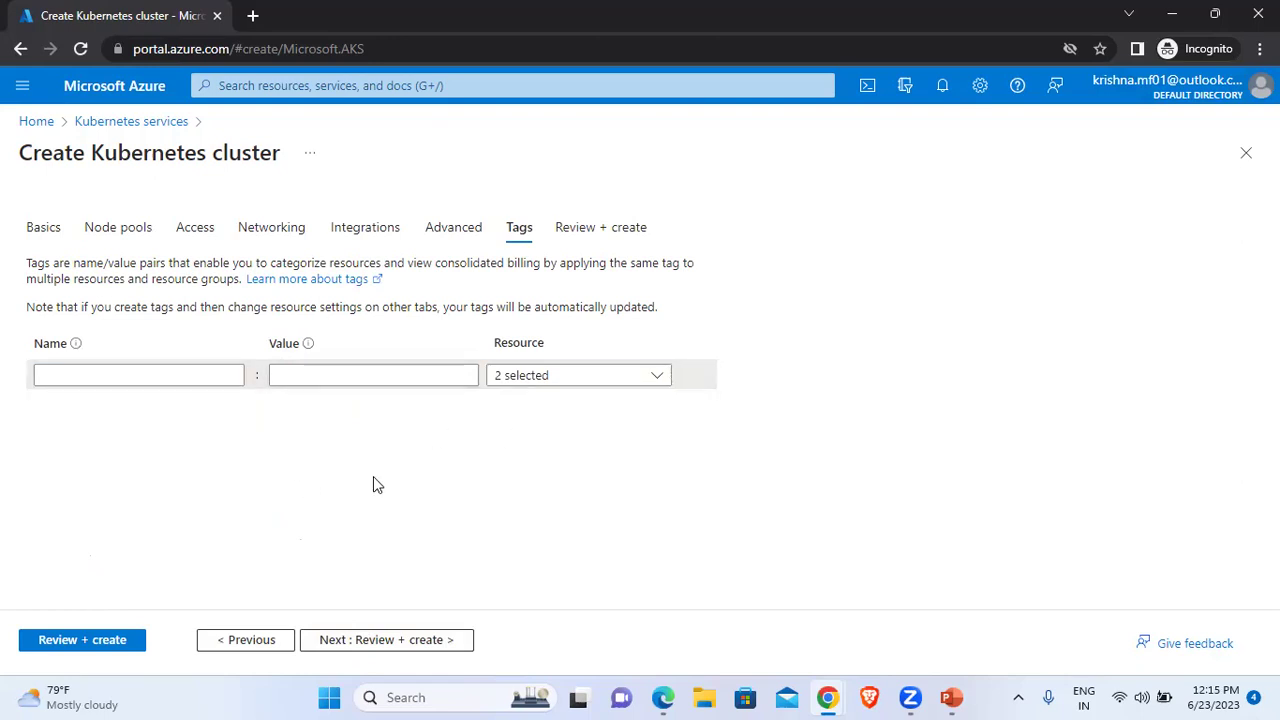
# Proceed to the cluster's final review and look through the summary from the basics to the networking, integrations, advanced and tags settings
pyautogui.click(392, 640)
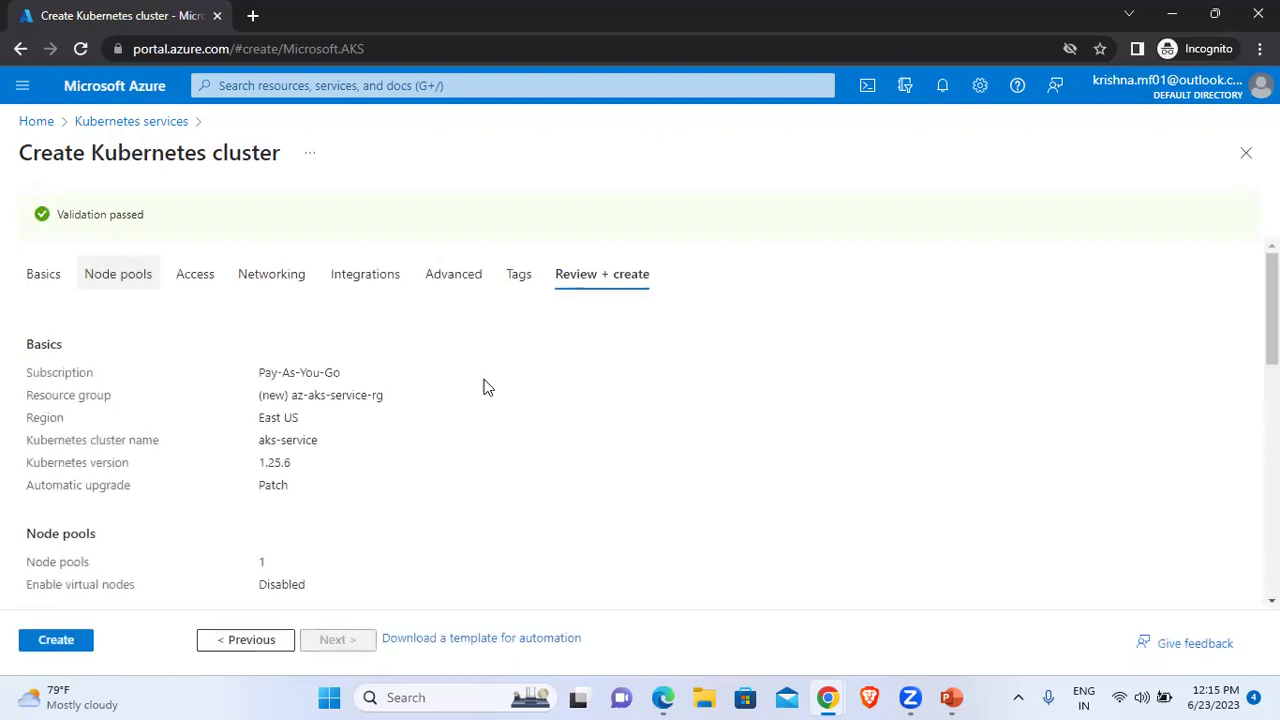
pyautogui.scroll(-3, 270, 500)
pyautogui.scroll(-2, 167, 543)
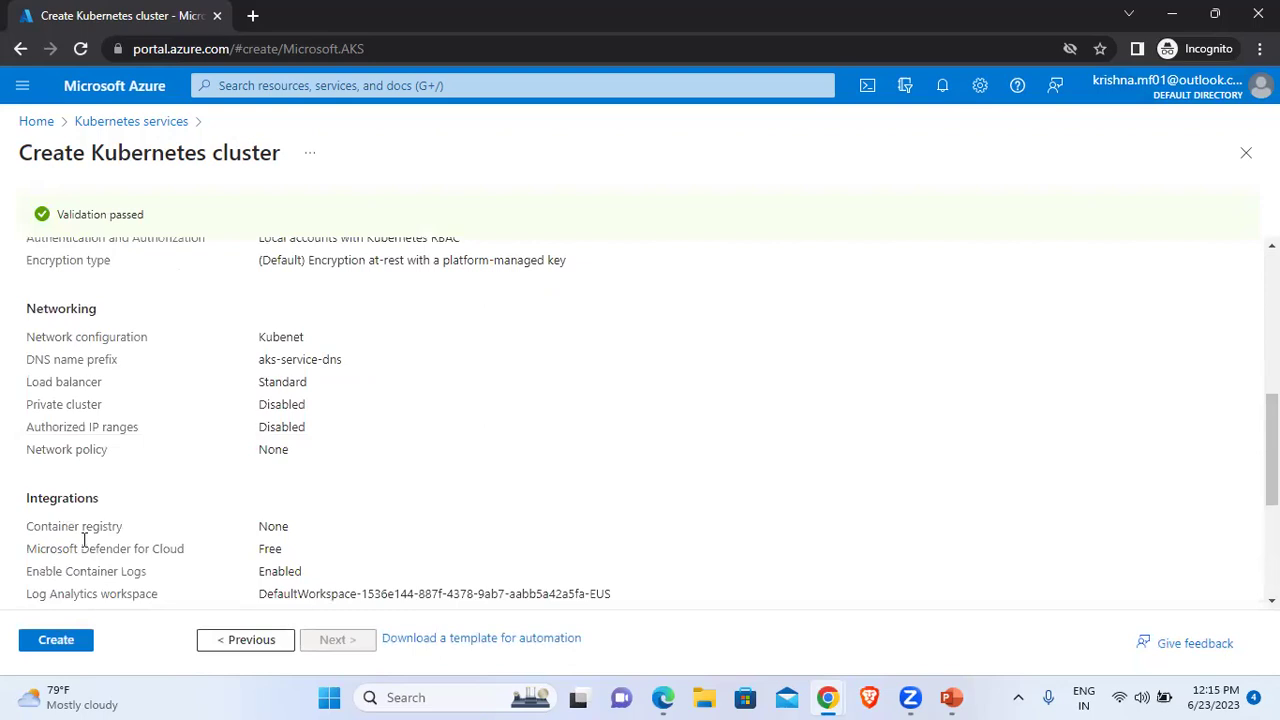
pyautogui.scroll(-3, 86, 560)
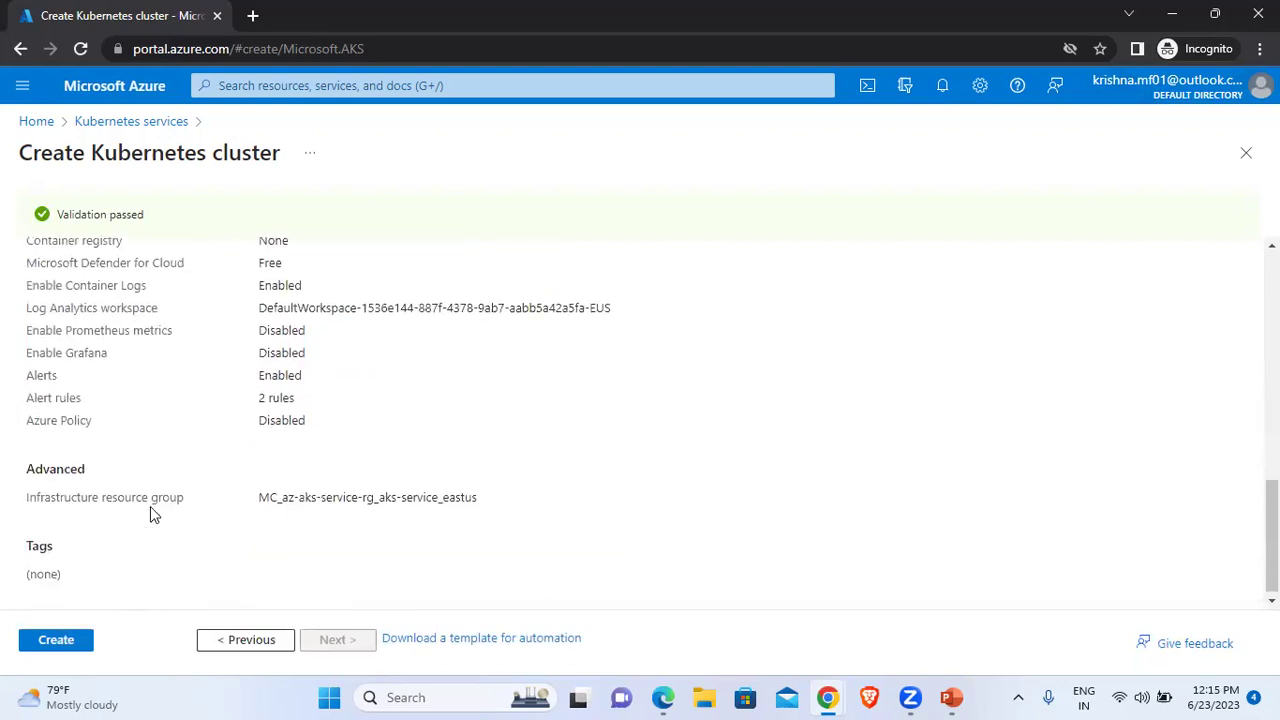
pyautogui.scroll(8, 152, 501)
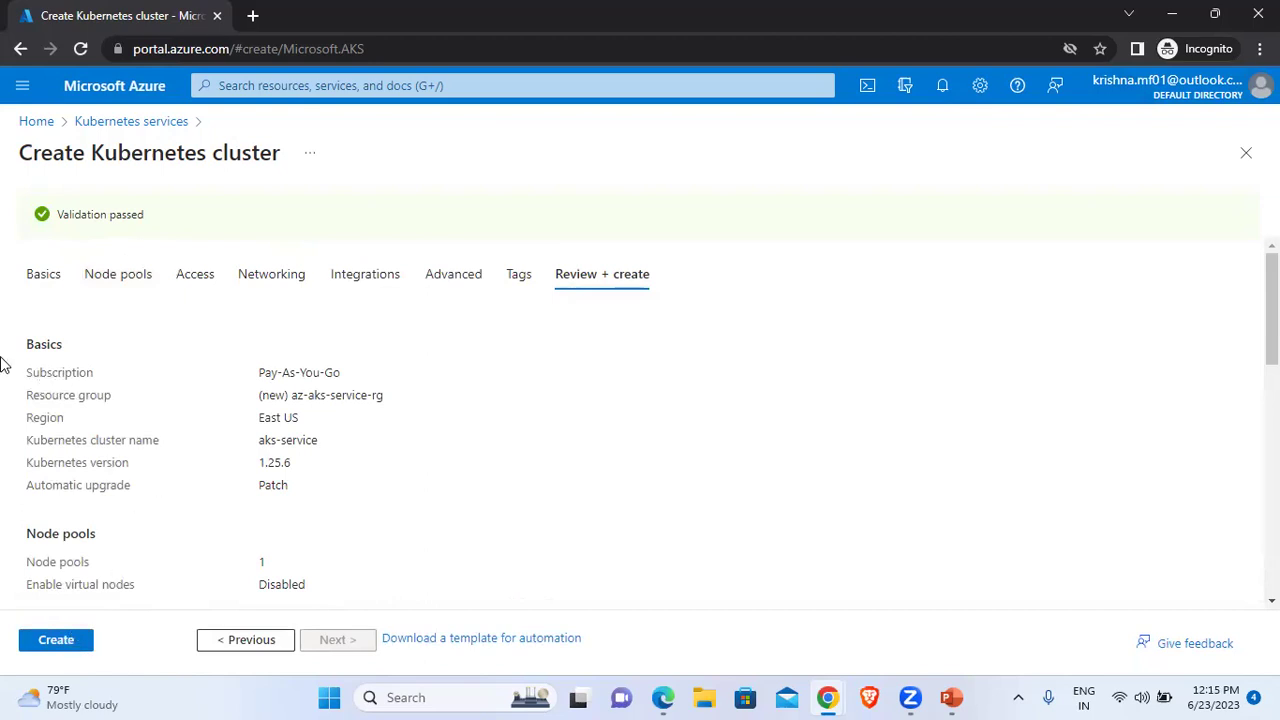
# Recheck the basics in the review summary, including the subscription, resource group, region, Kubernetes version and cluster name
pyautogui.moveTo(30, 371); pyautogui.dragTo(315, 486)
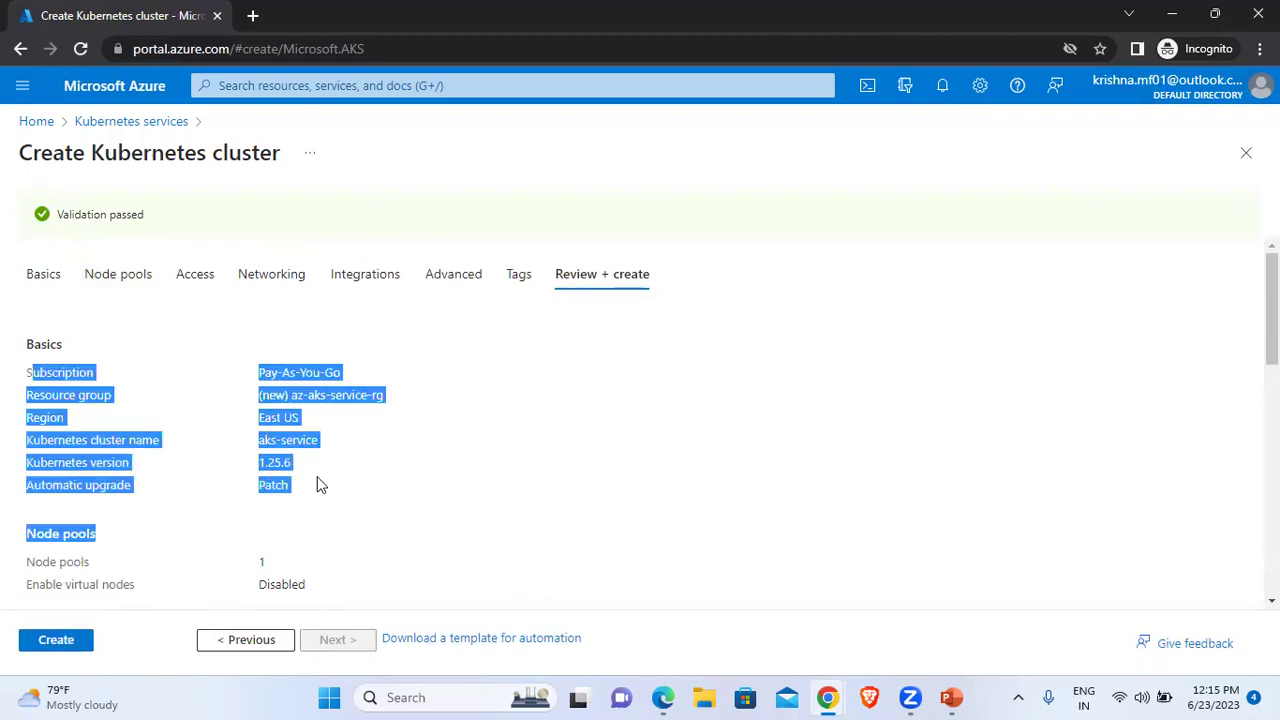
pyautogui.scroll(-1, 317, 482)
pyautogui.scroll(-1, 311, 449)
pyautogui.scroll(1, 311, 330)
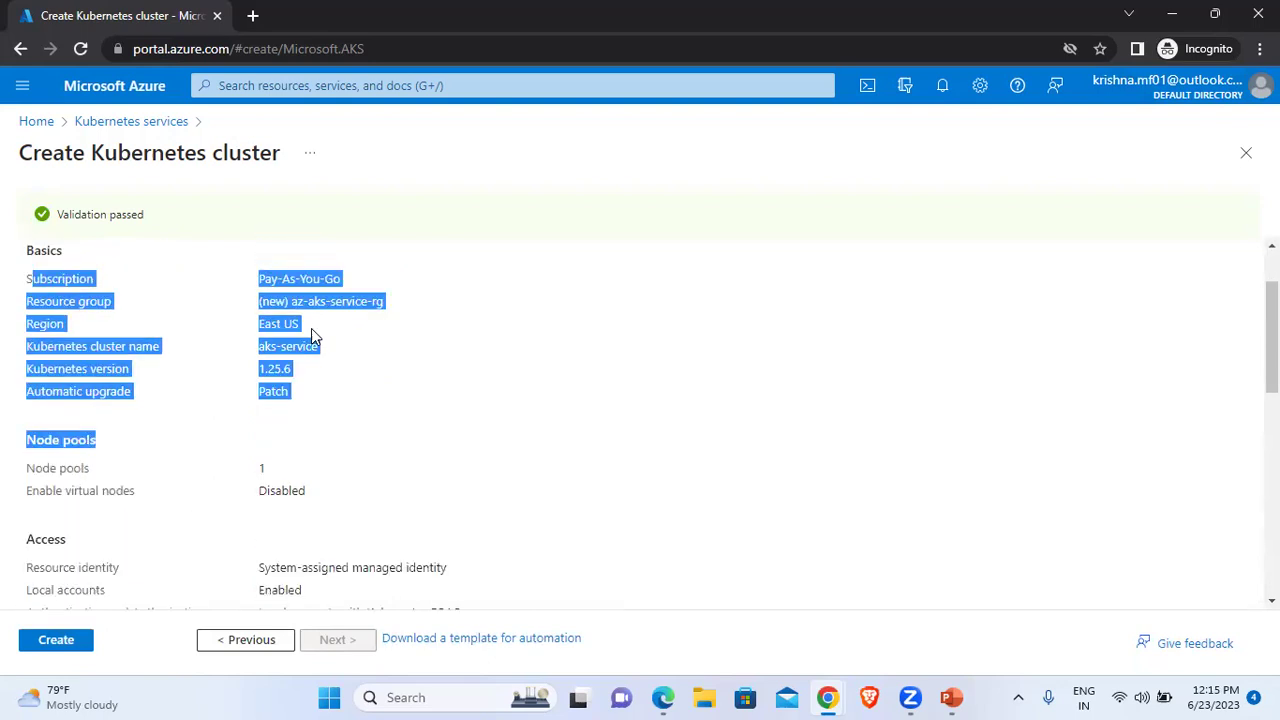
pyautogui.tripleClick(261, 349)
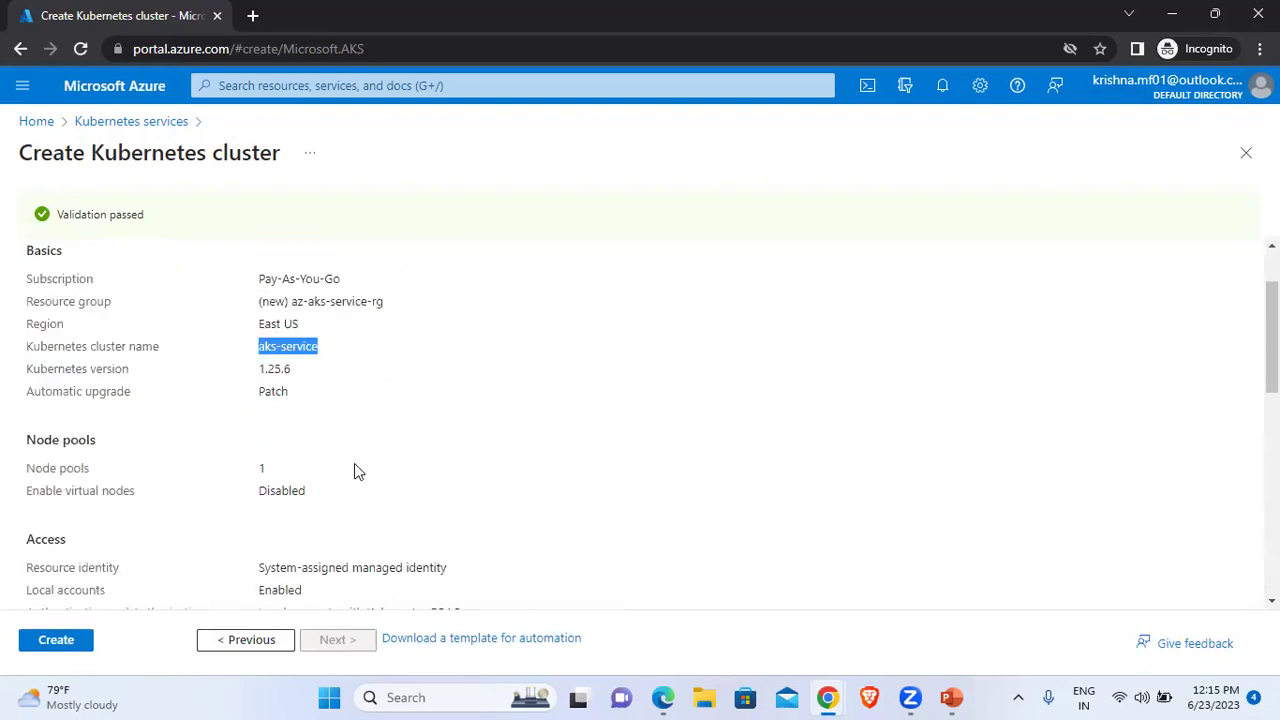
# Create the Kubernetes cluster with the reviewed settings and check its deployment status
pyautogui.scroll(-2, 340, 468)
pyautogui.scroll(-5, 320, 465)
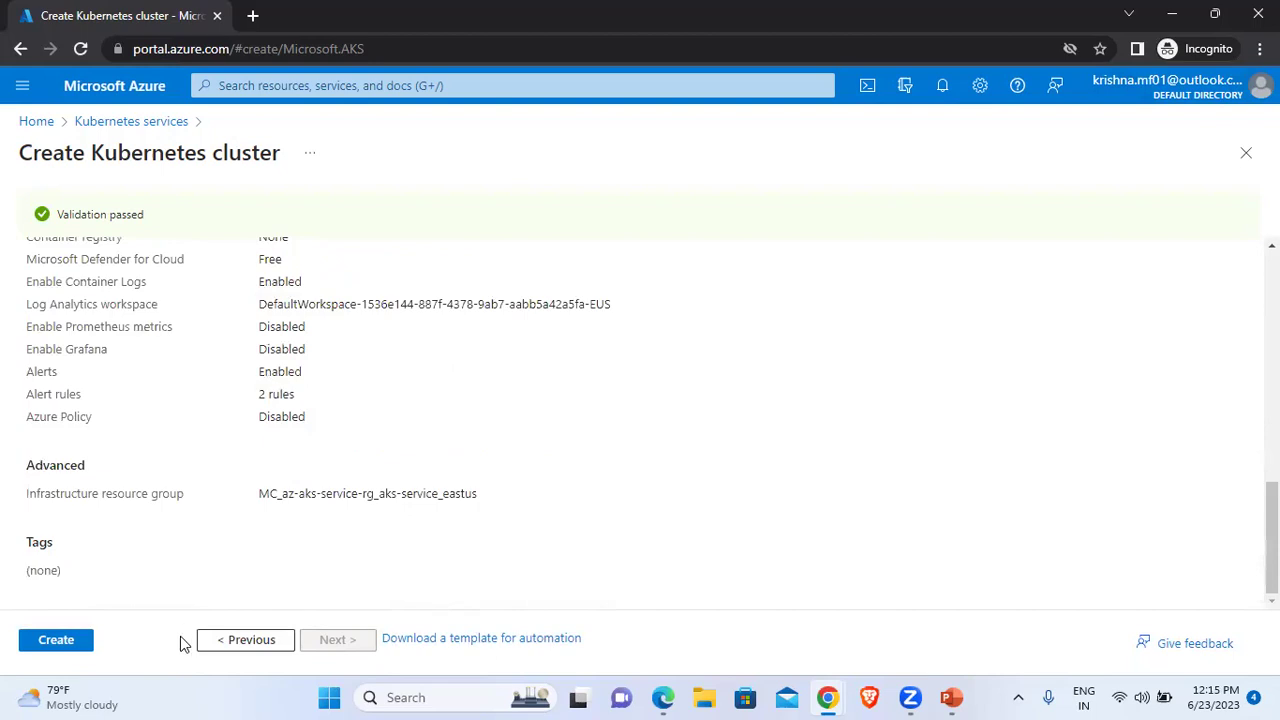
pyautogui.click(57, 642)
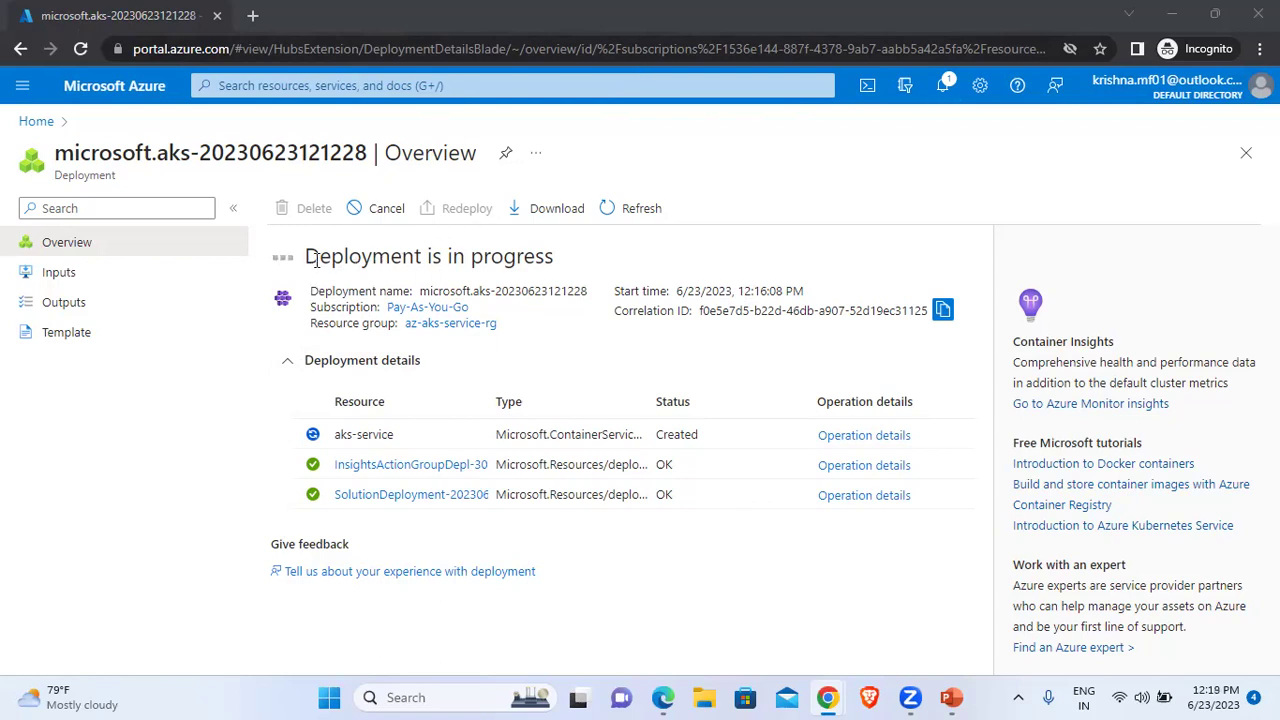
pyautogui.moveTo(324, 255); pyautogui.dragTo(553, 252)
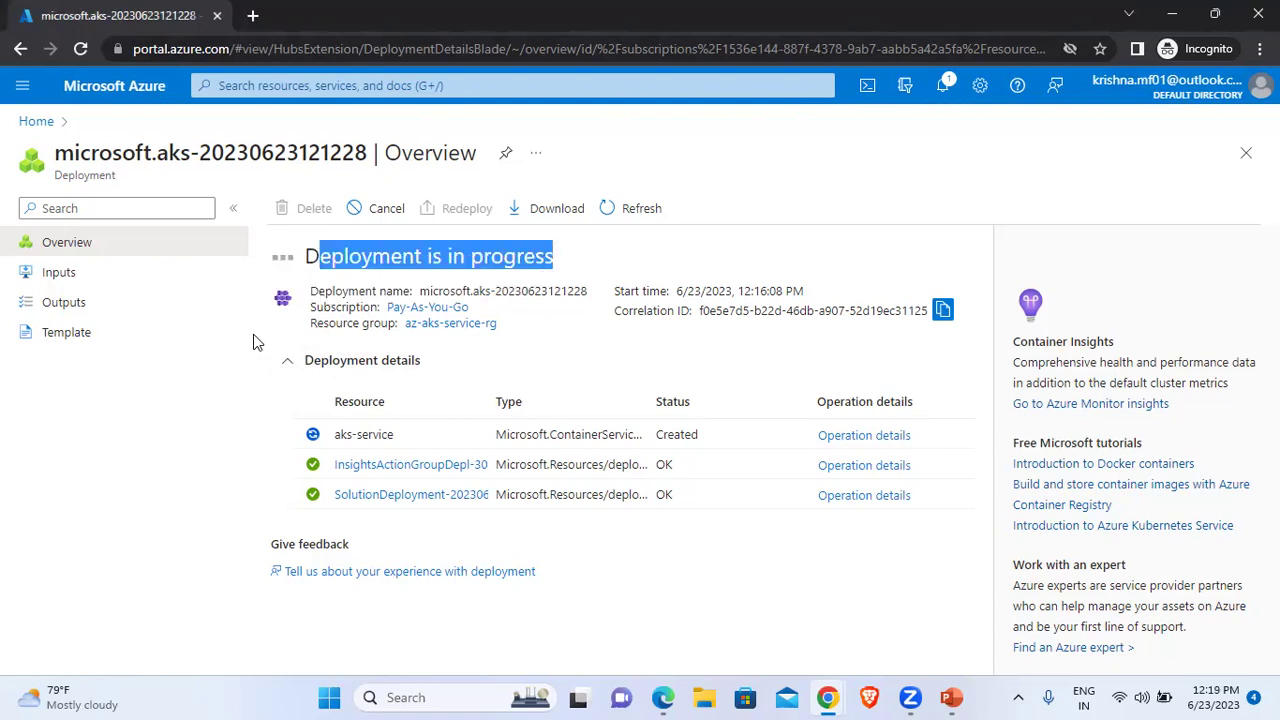